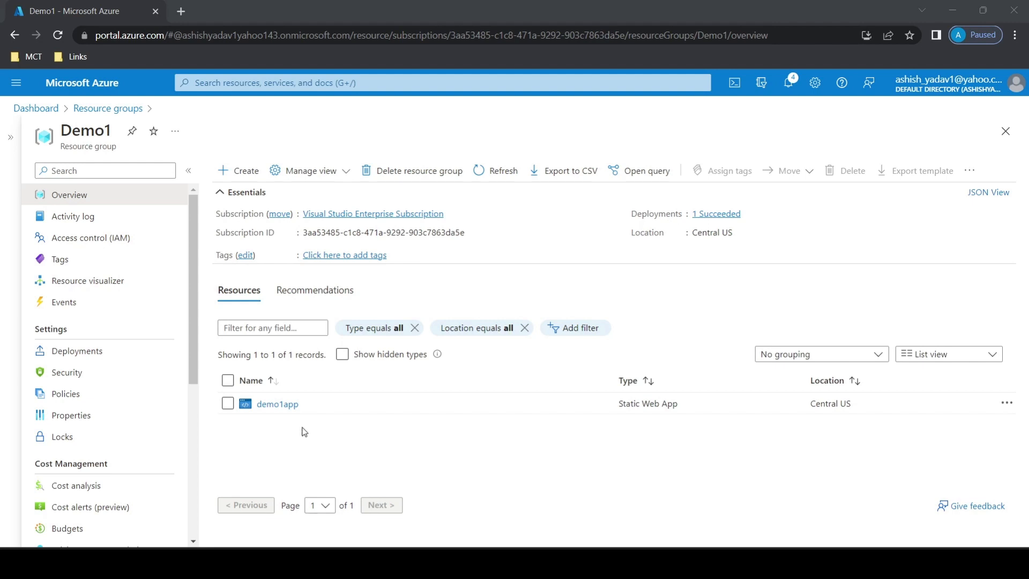
Change the hosting plan of the demo1app static web app to Standard and save it.
left_click(284, 404)
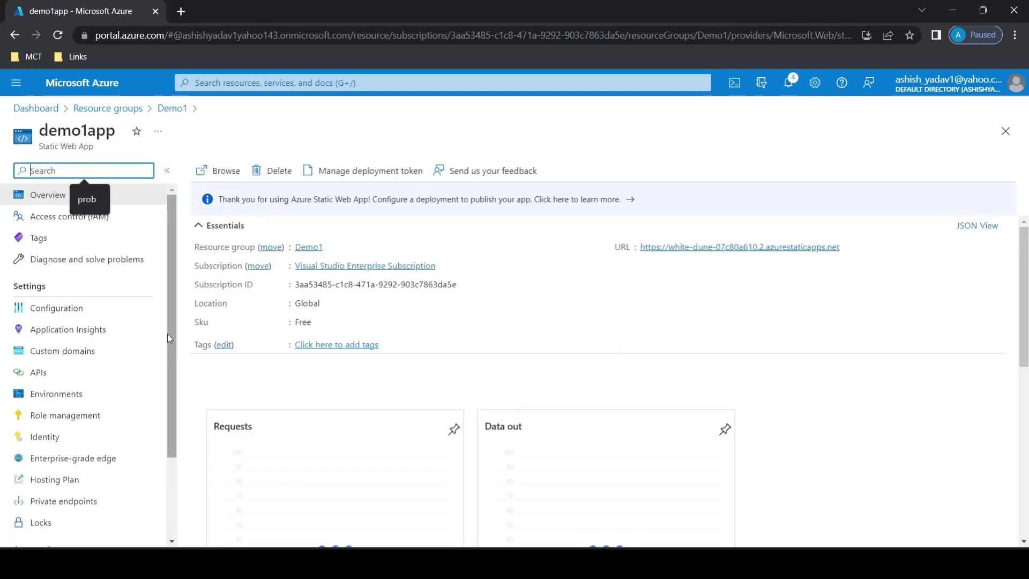
scroll(173, 340, "down", 1)
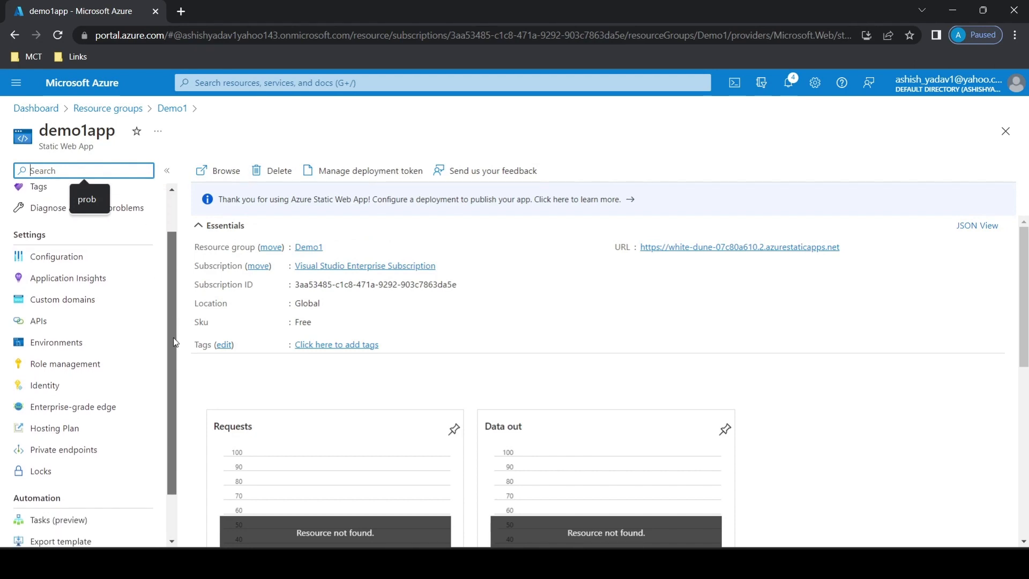
left_click(92, 453)
left_click(617, 372)
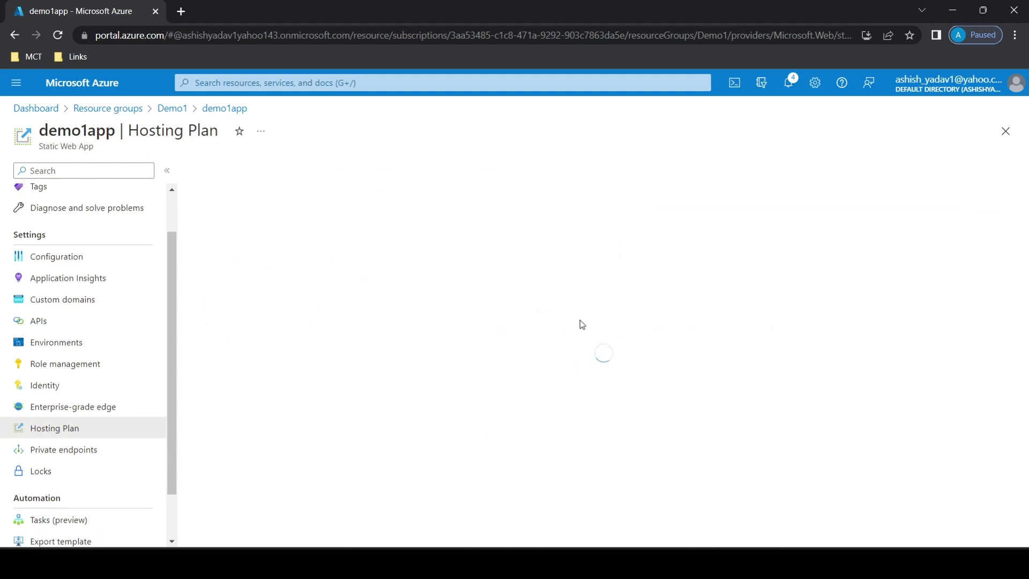
left_click(643, 243)
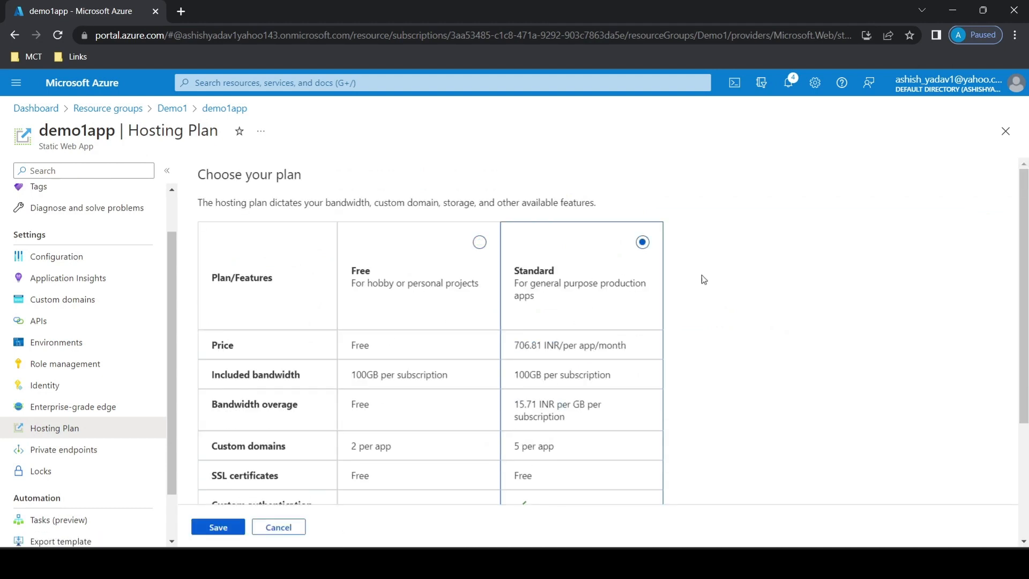
scroll(622, 453, "down", 3)
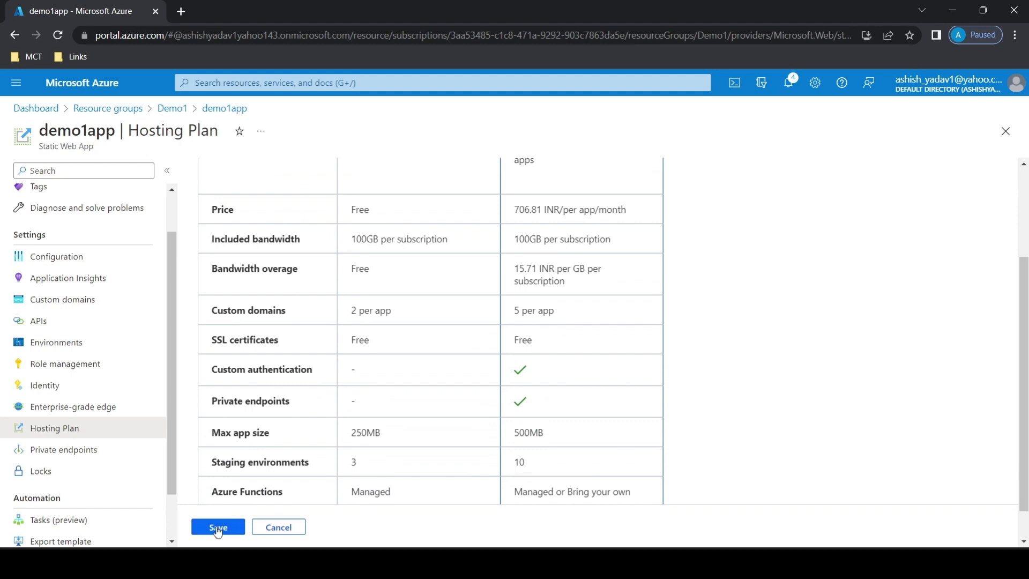
left_click(218, 528)
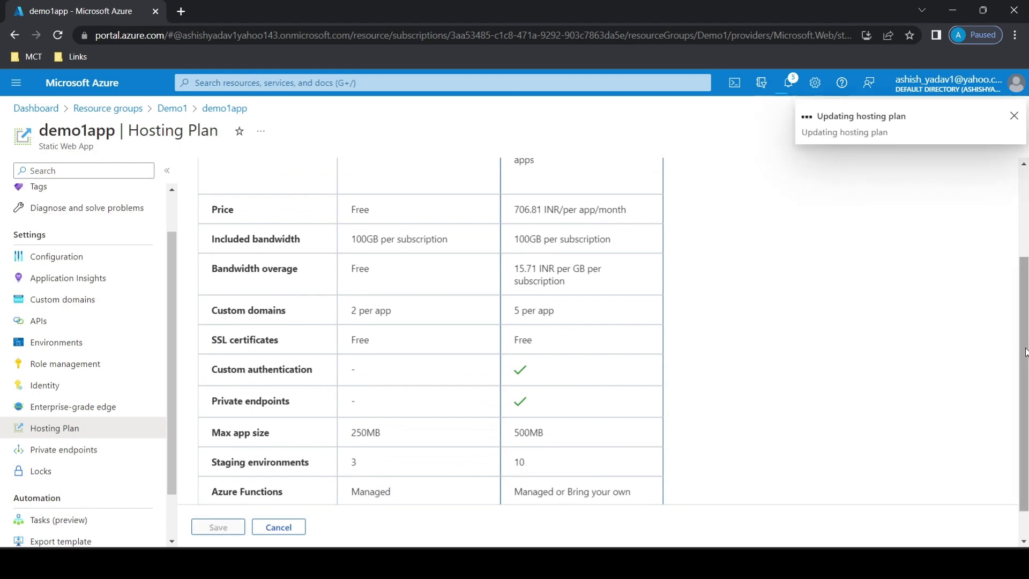
View the live demo1app site from the app's overview and return to the Azure portal.
scroll(1016, 279, "up", 3)
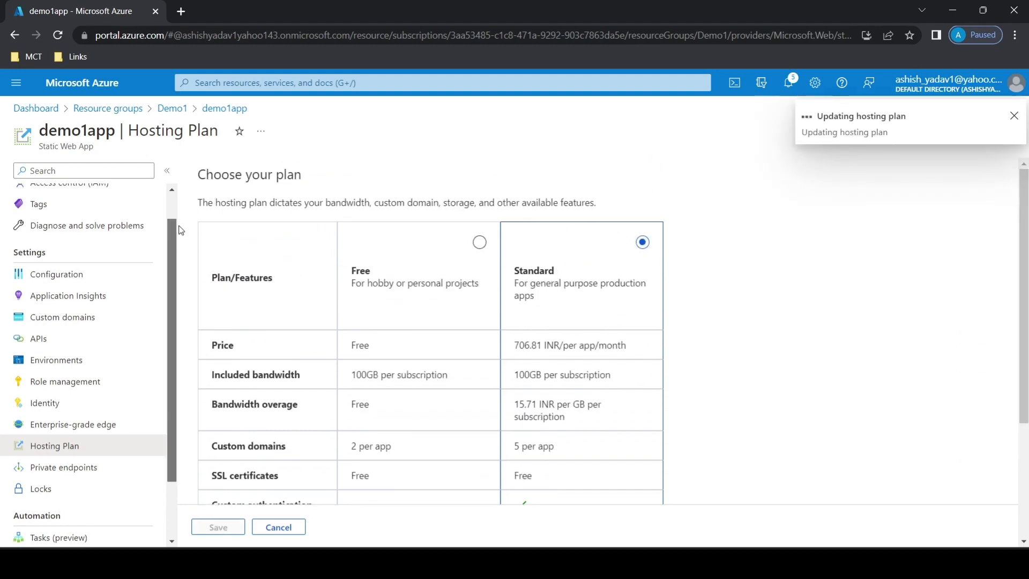
scroll(86, 322, "up", 2)
left_click(80, 196)
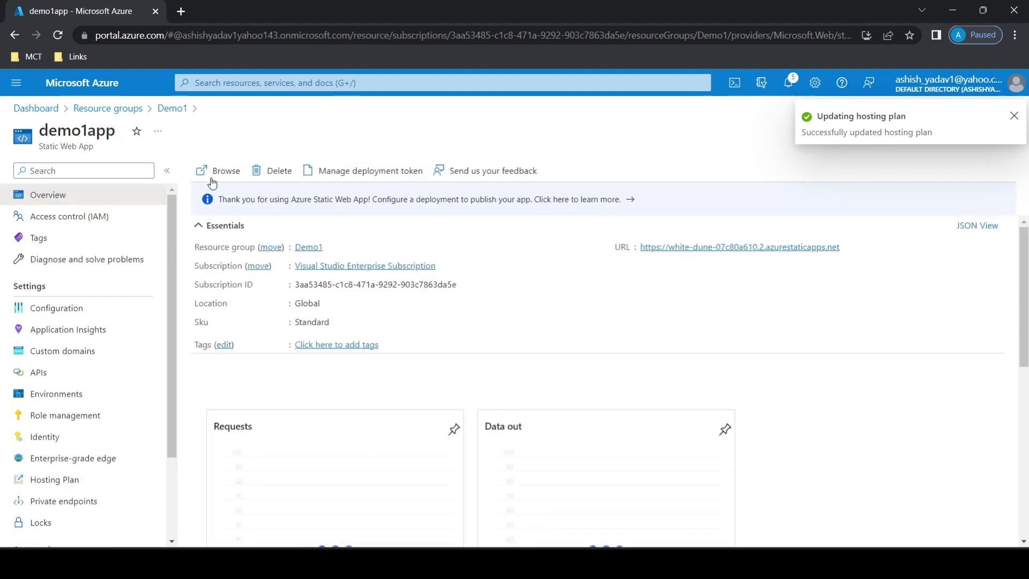
left_click(214, 171)
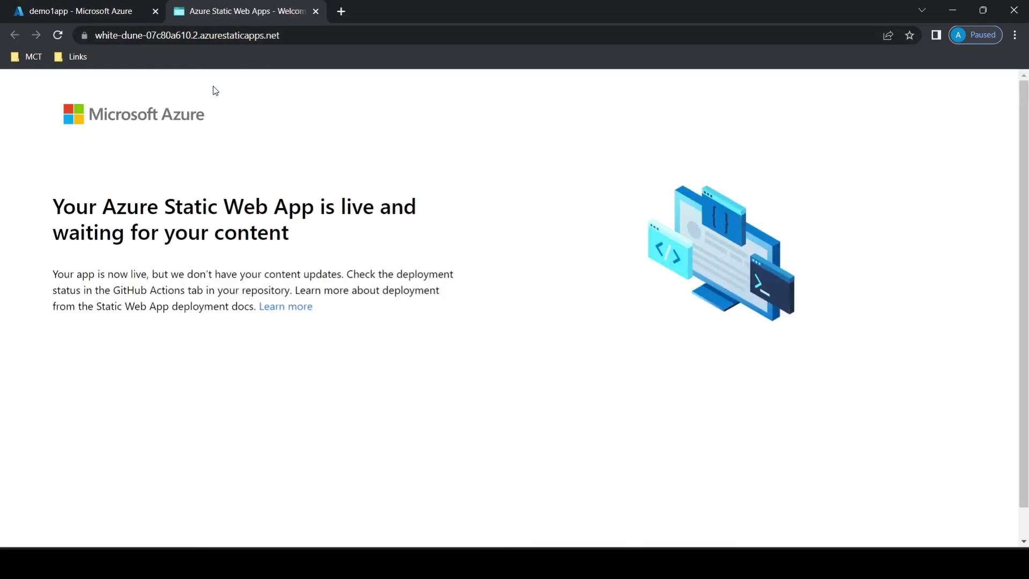
left_click(80, 11)
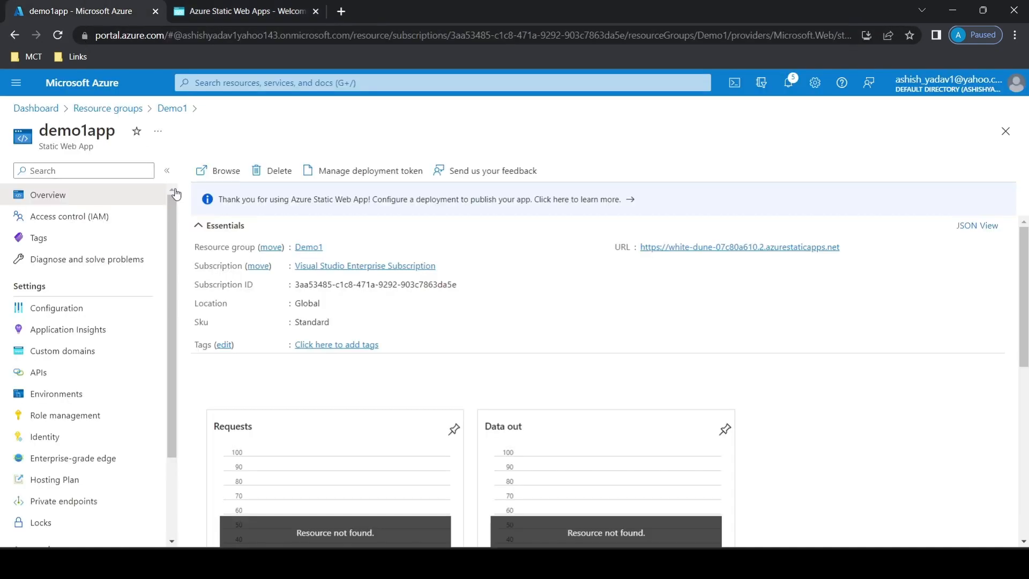
Check demo1app's hosting plan selection and view the portal notifications.
scroll(177, 306, "down", 2)
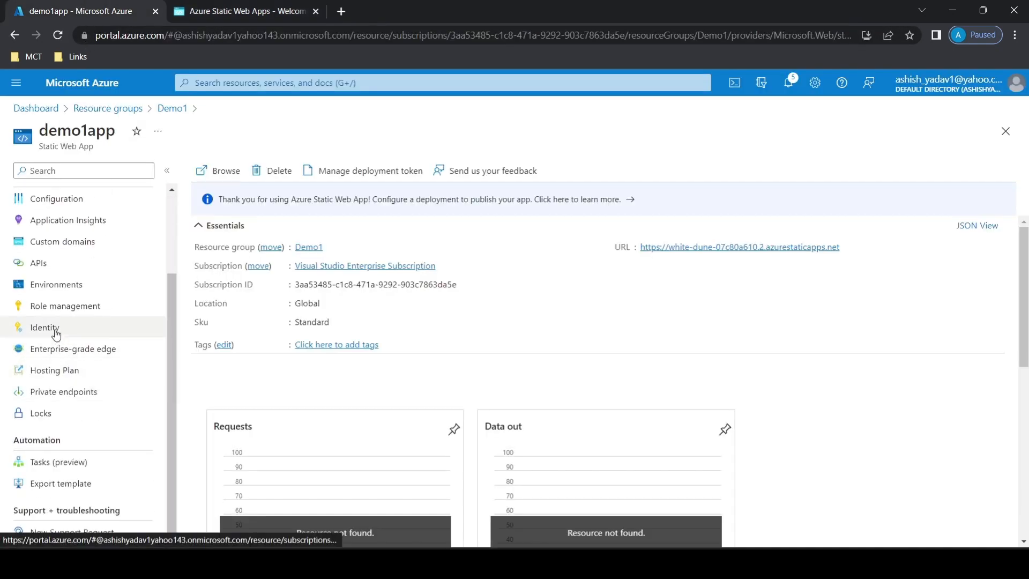
left_click(67, 372)
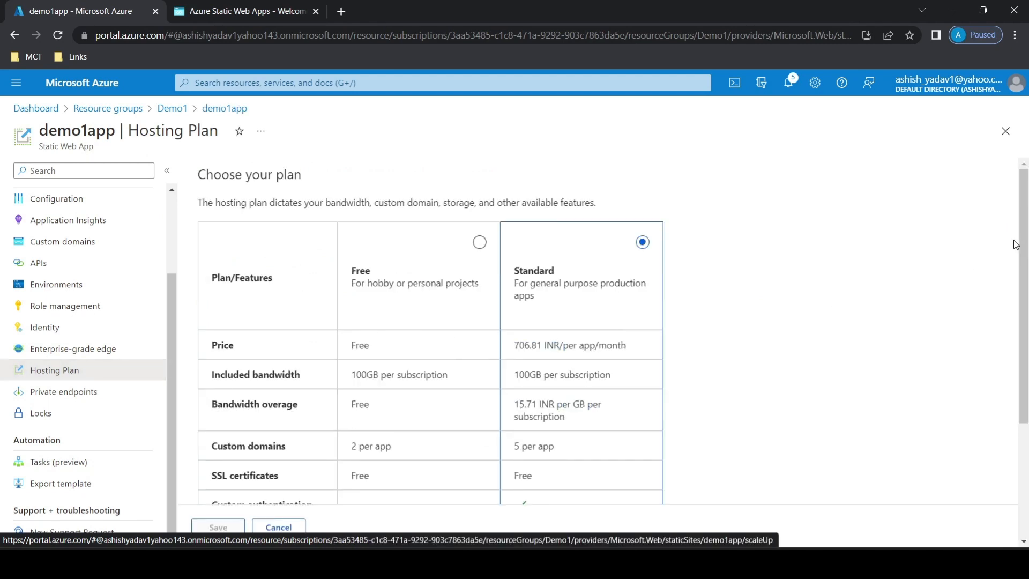
left_click(787, 83)
left_click(788, 82)
left_click(60, 393)
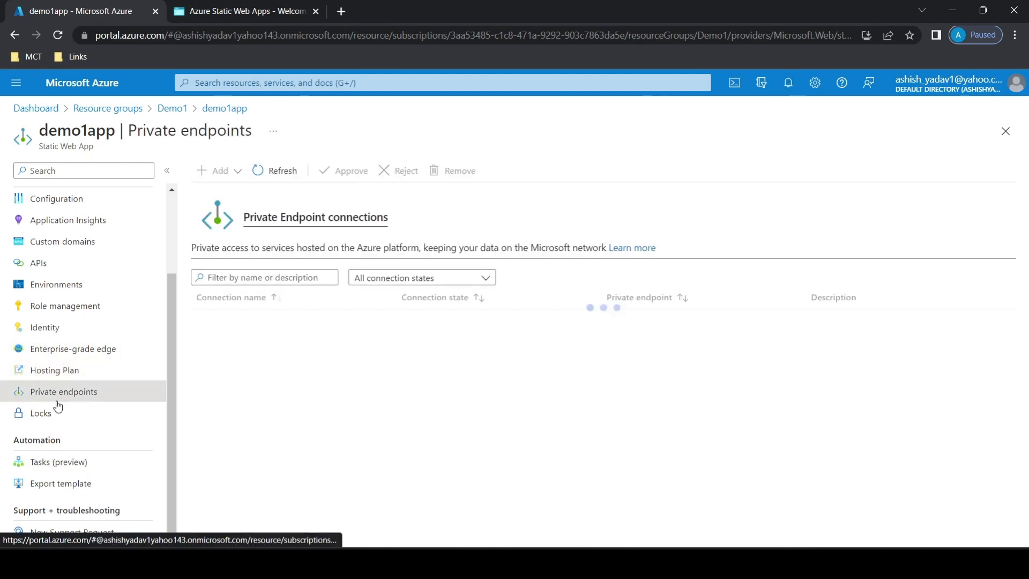
left_click(220, 170)
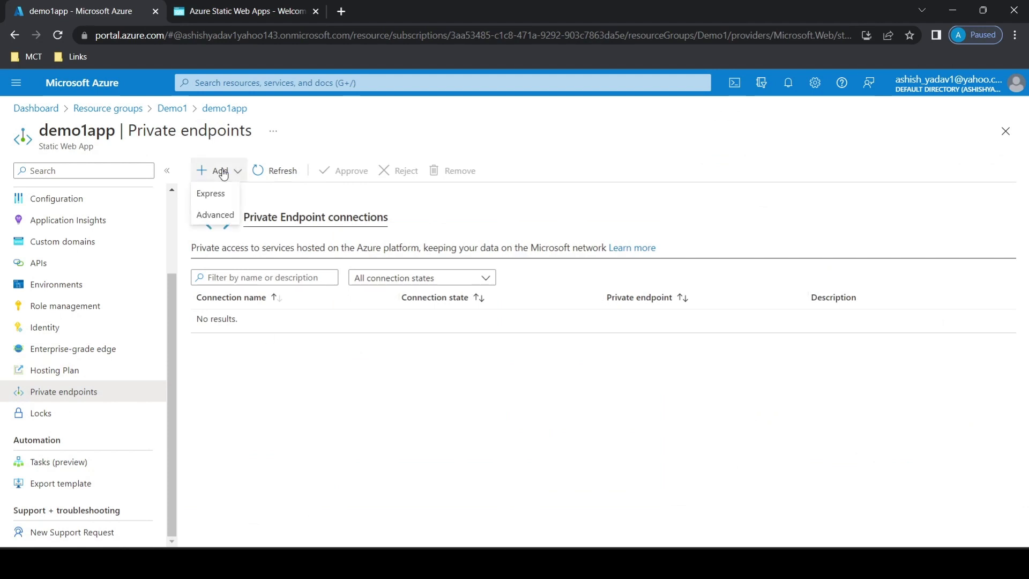
left_click(215, 197)
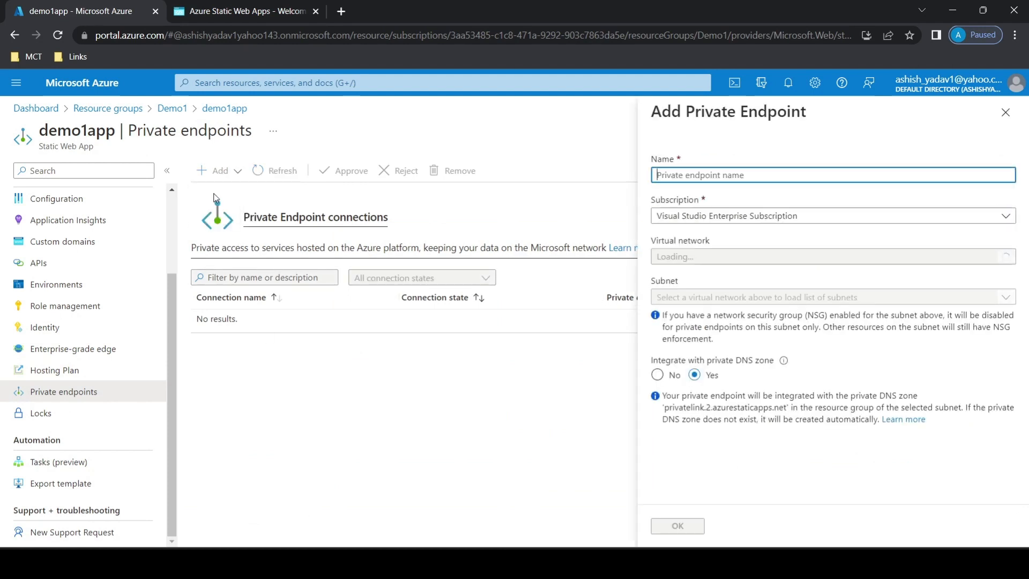
type("privateendpoint1")
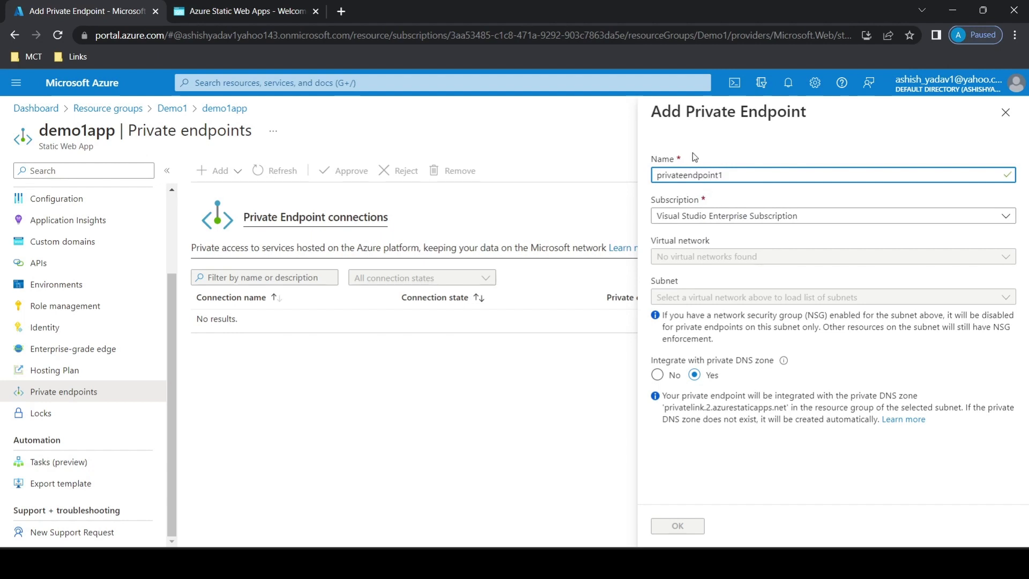
left_click(748, 247)
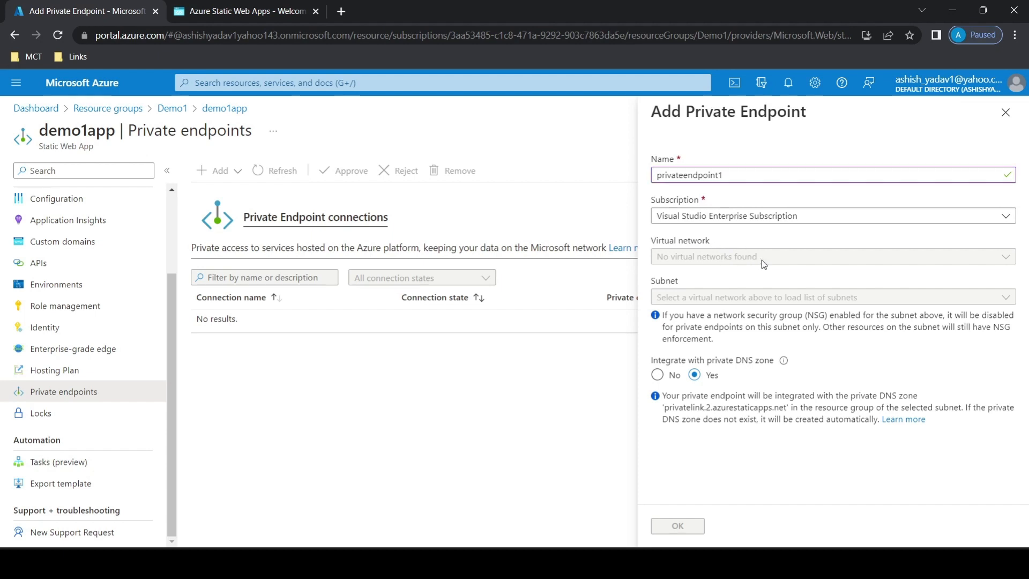
Find and open the Virtual networks service, discarding the unsaved private endpoint entries.
left_click(347, 82)
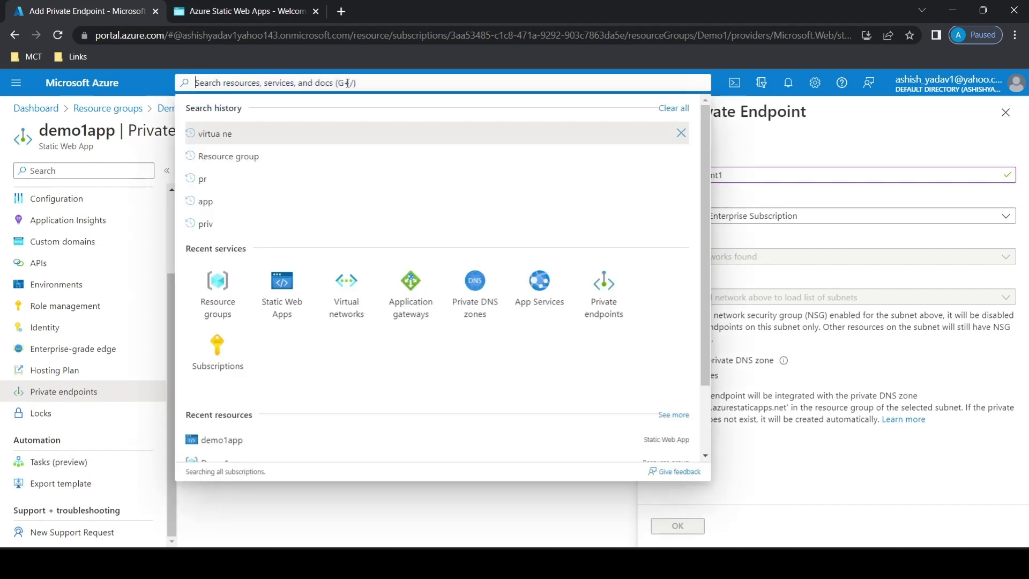
type("virtual")
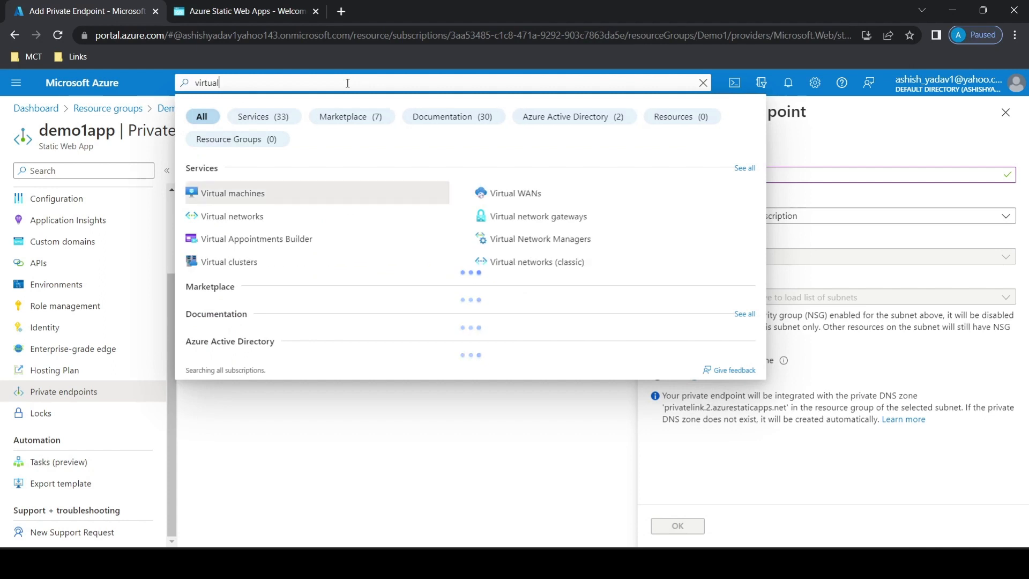
left_click(236, 217)
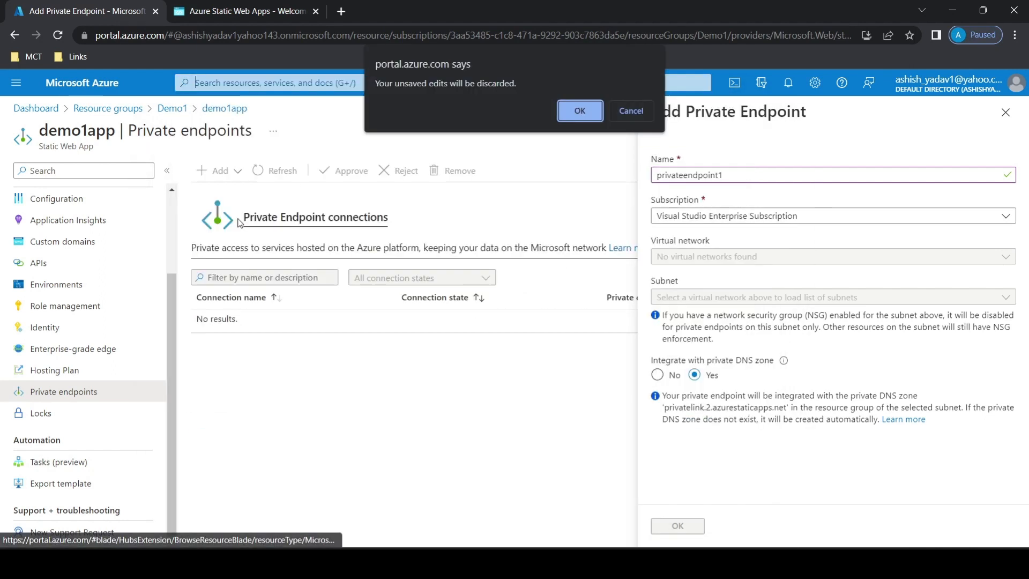
left_click(588, 113)
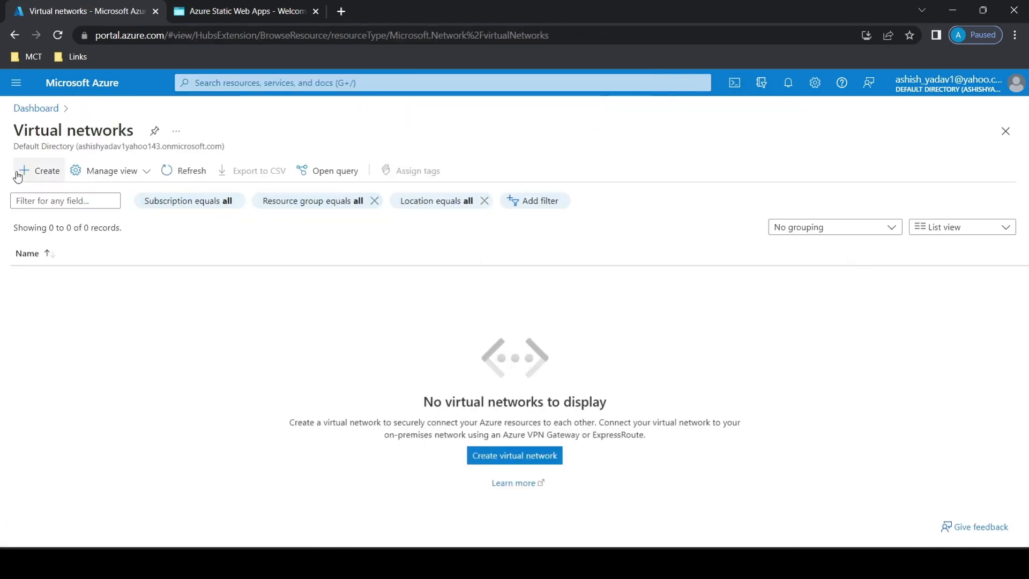
Start a new virtual network named vnet1 in the Demo1 resource group.
left_click(20, 175)
left_click(291, 320)
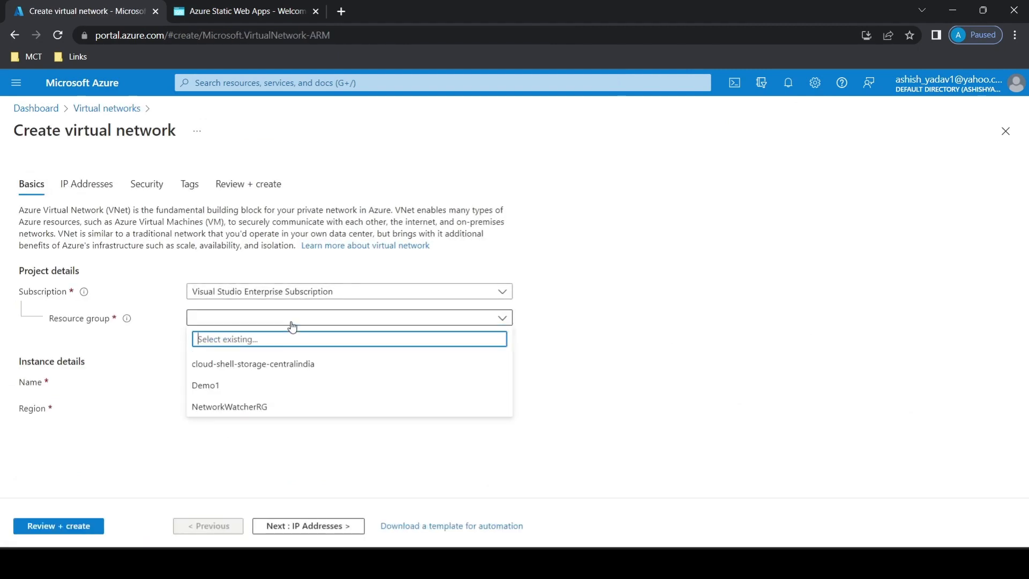
left_click(231, 386)
left_click(227, 384)
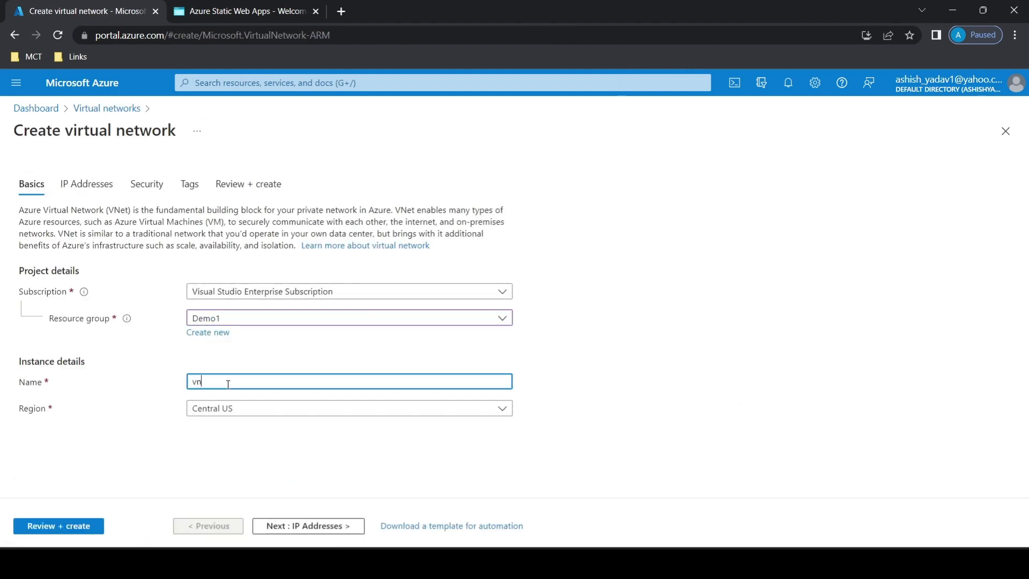
Keep the default IP address, security and tag settings, and create the virtual network.
left_click(305, 525)
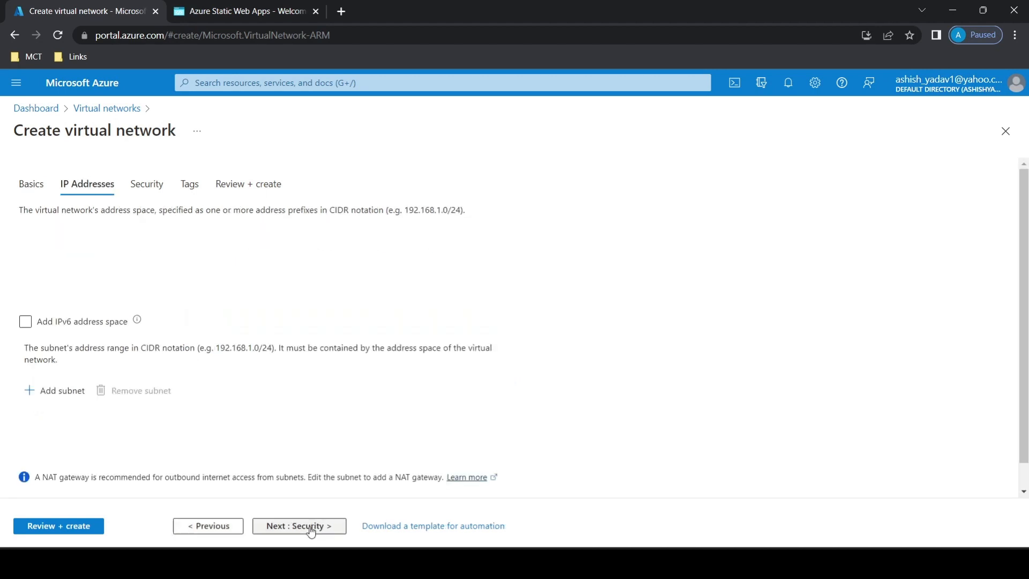
left_click(304, 527)
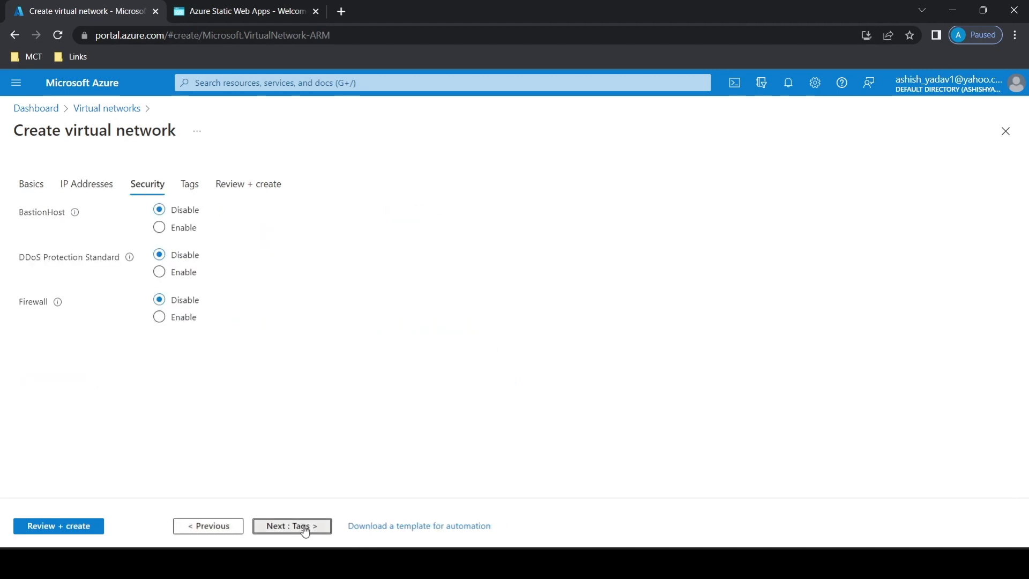
left_click(292, 526)
left_click(63, 531)
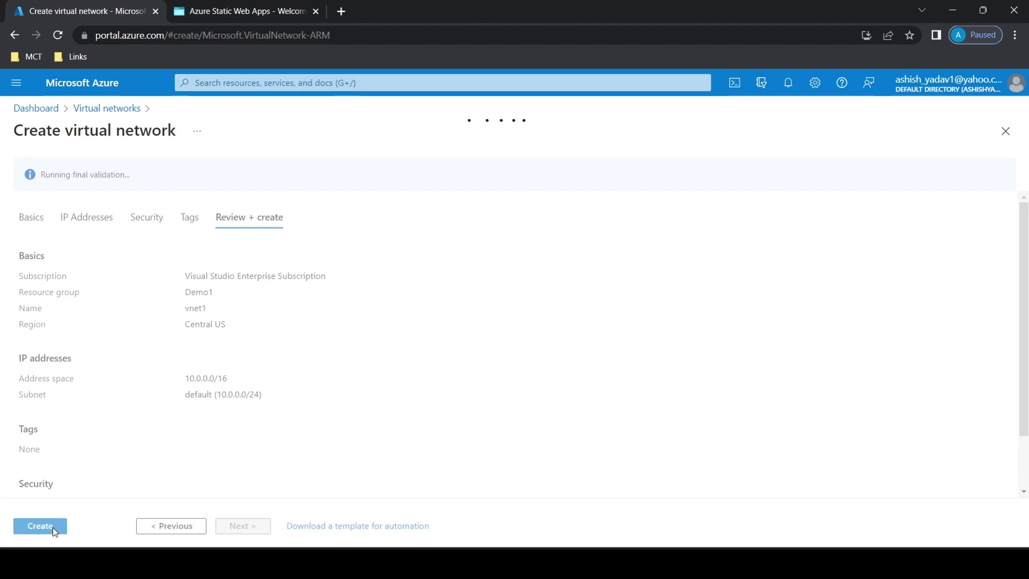
left_click(54, 526)
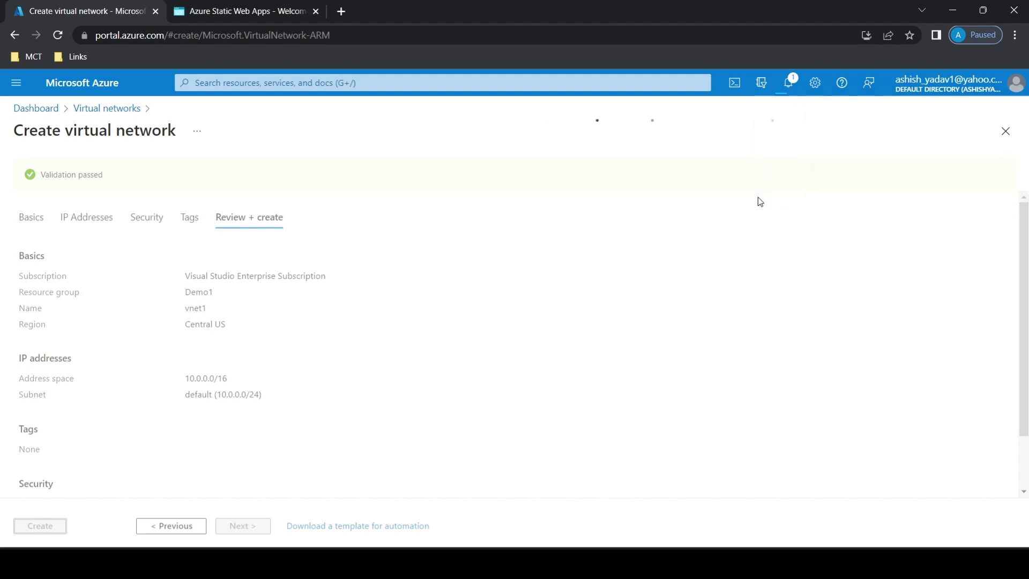
left_click(332, 82)
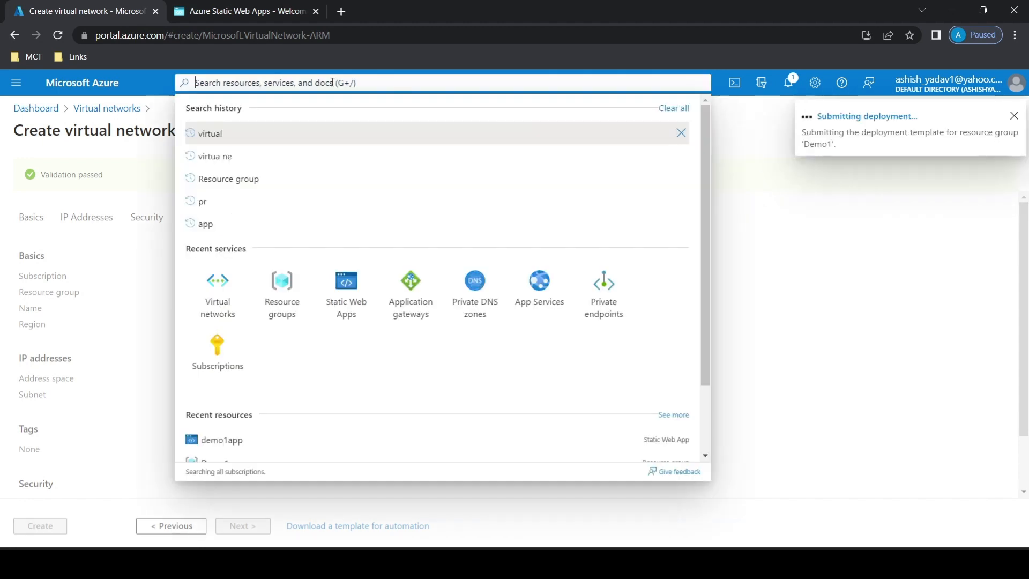
type("sttaic")
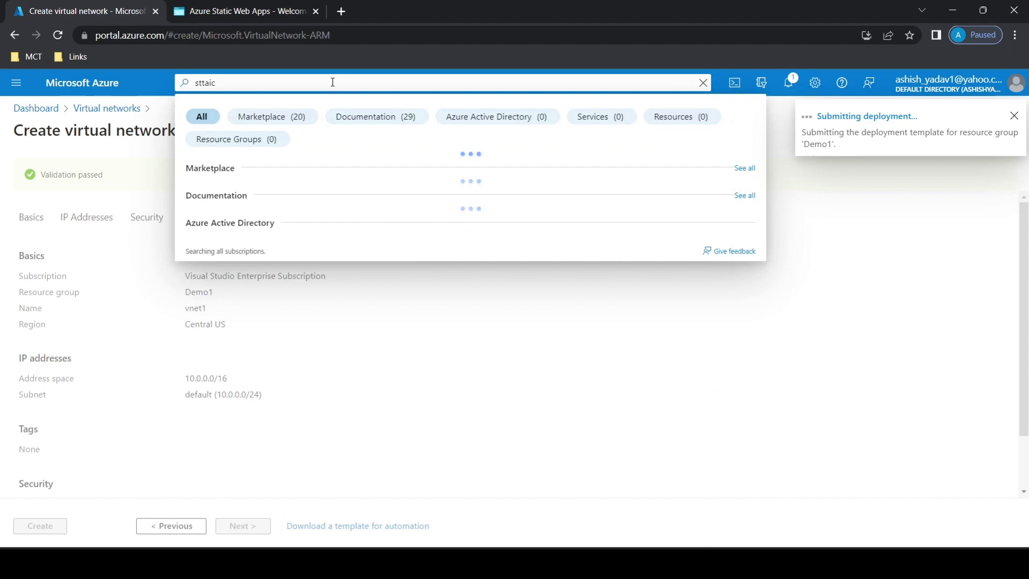
key("BackSpace")
key("BackSpace")
key("BackSpace")
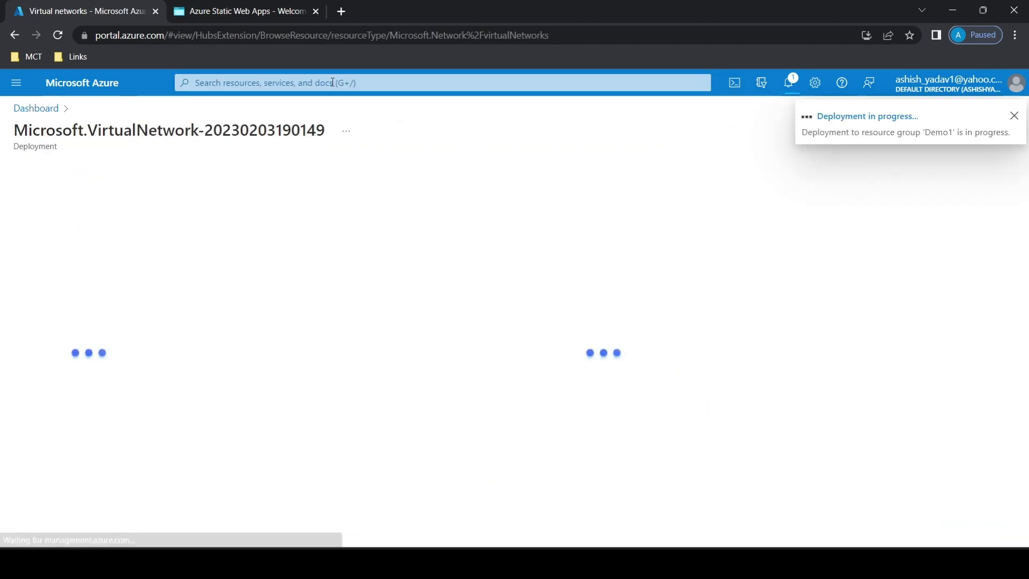
left_click(308, 82)
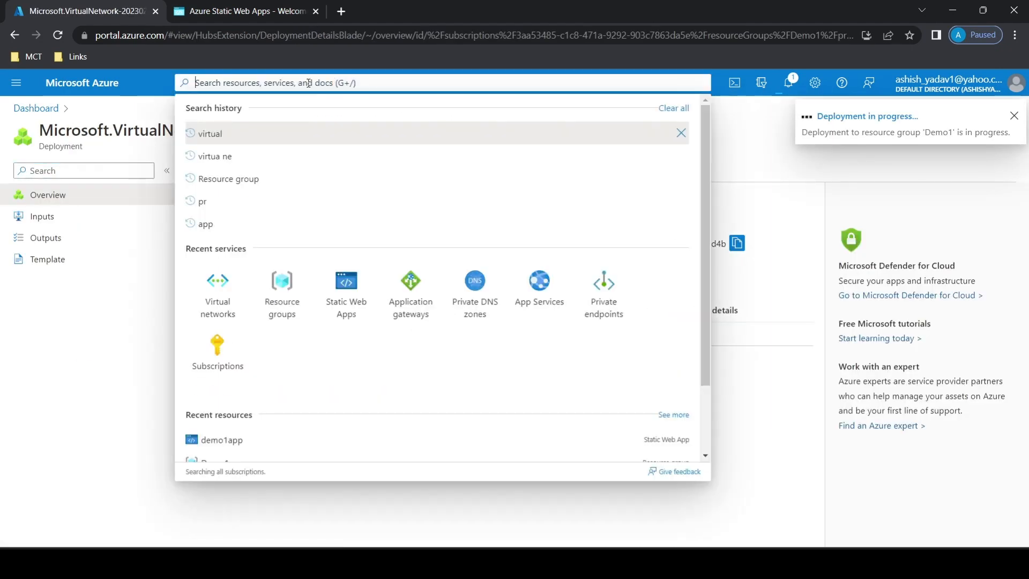
left_click(205, 427)
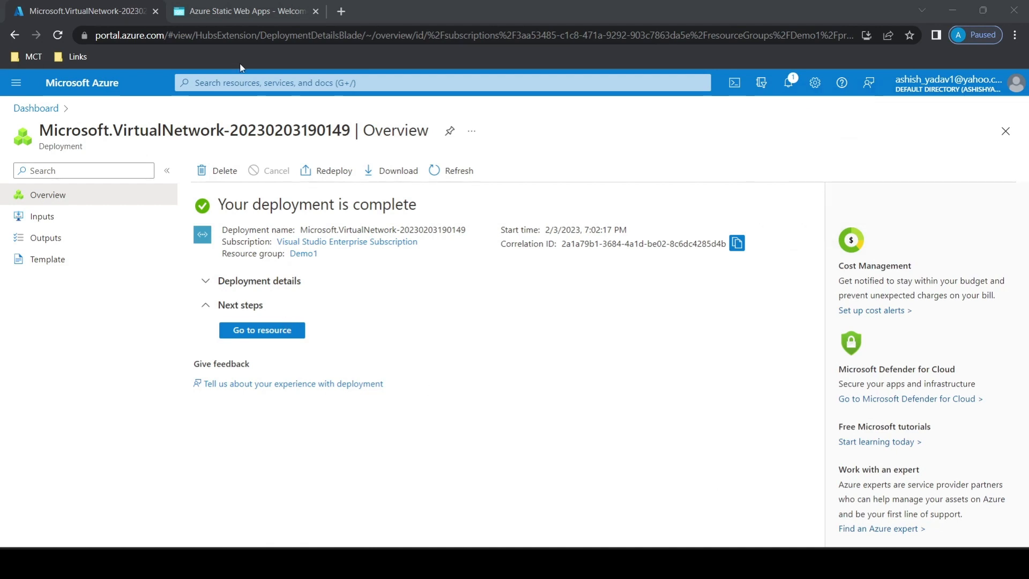
Open demo1app from the Static Web Apps service and go to its private endpoint connections.
left_click(241, 83)
left_click(348, 300)
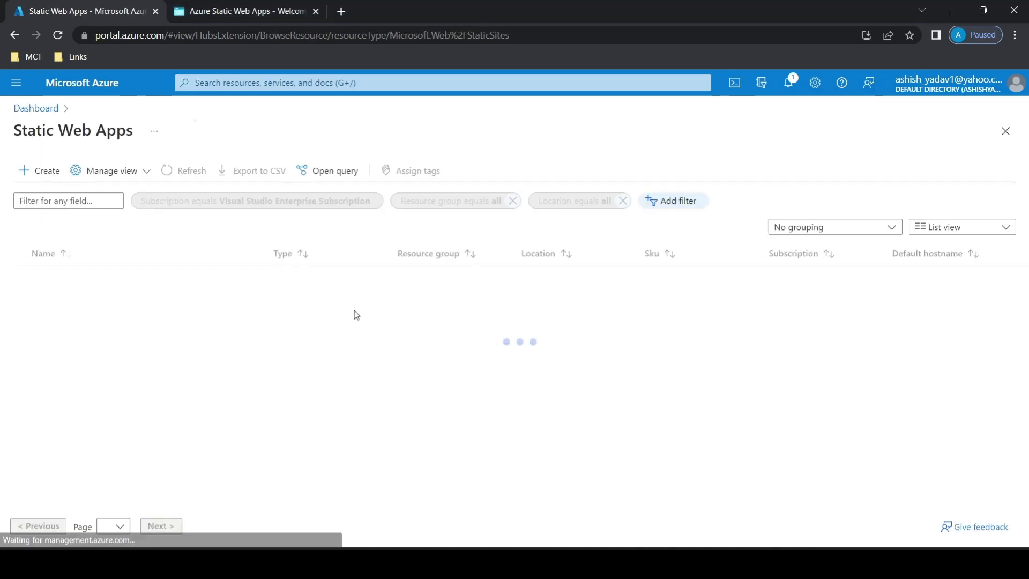
left_click(68, 275)
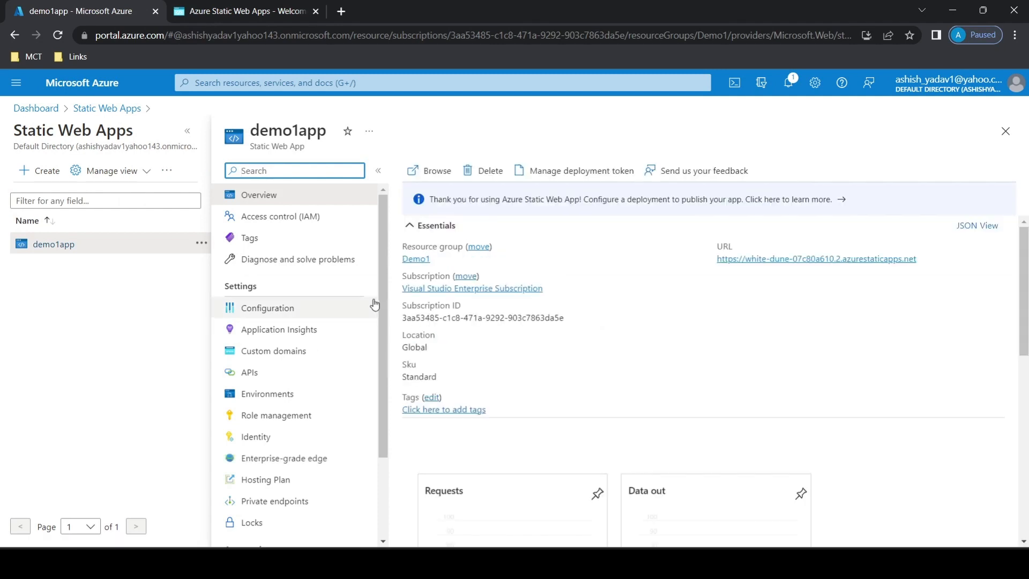
scroll(321, 332, "down", 2)
left_click(297, 409)
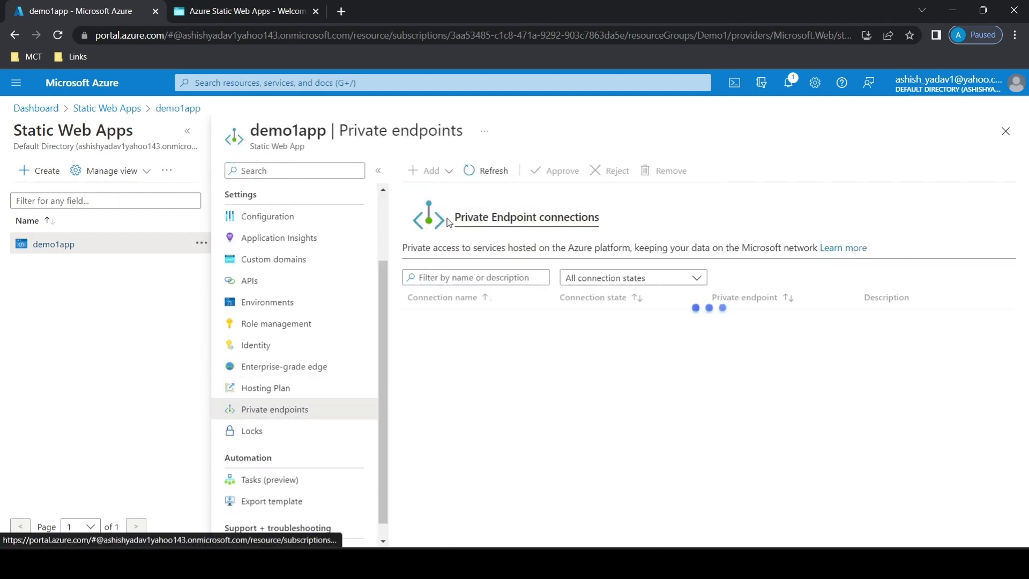
Start an Express private endpoint for demo1app and name it privatendpoint.
left_click(436, 172)
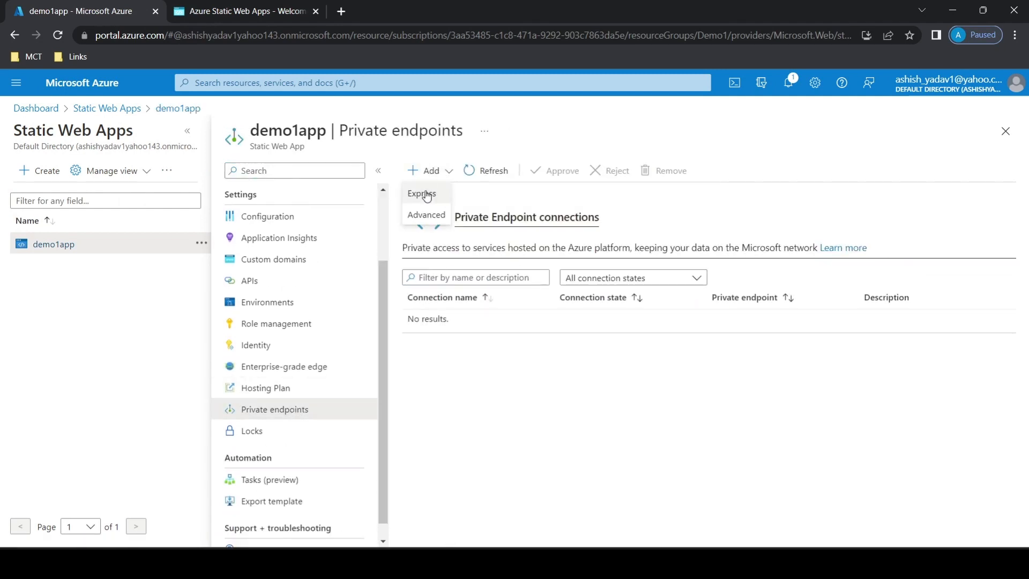
left_click(423, 194)
left_click(730, 260)
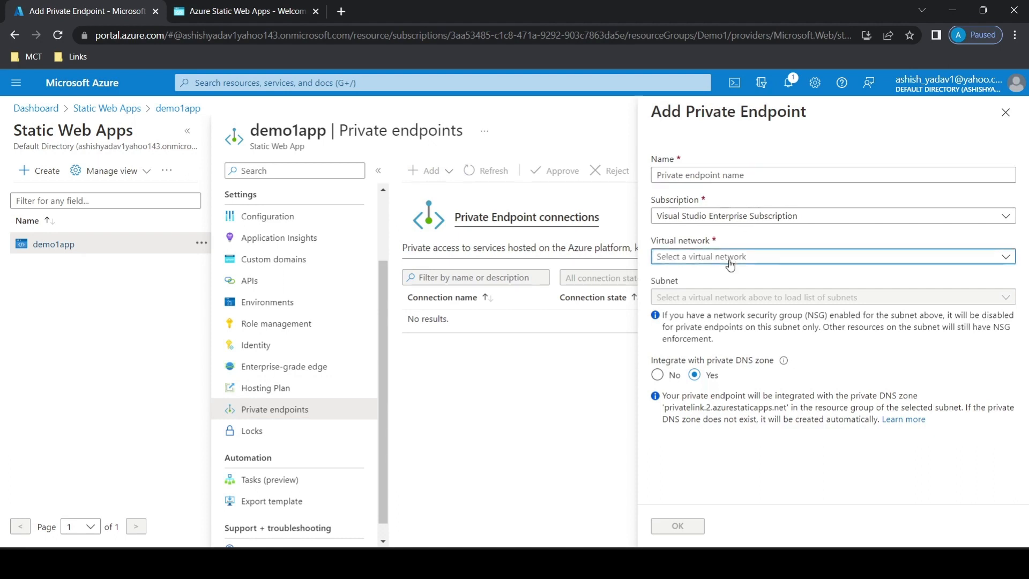
left_click(706, 174)
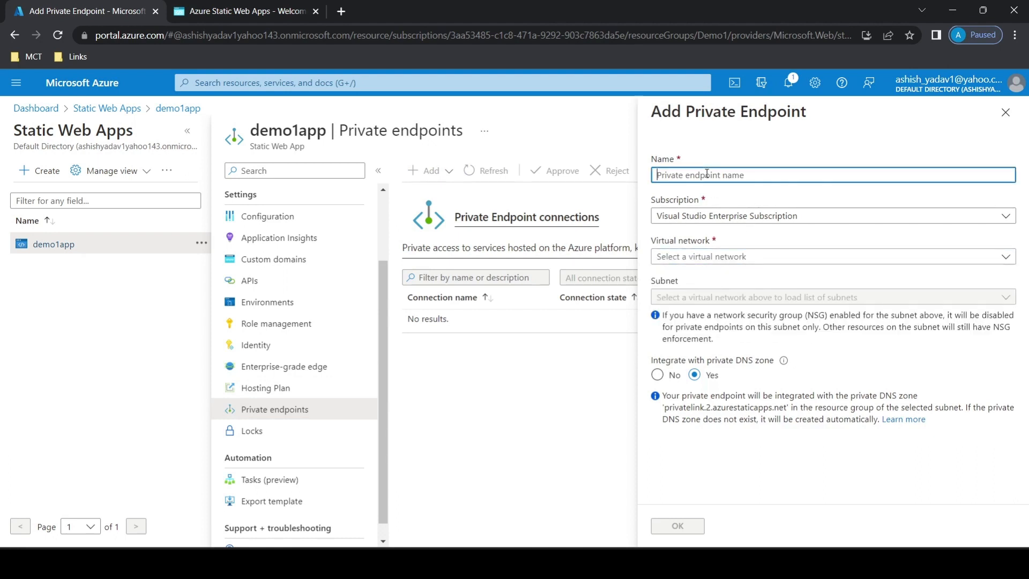
type("privatendpoint")
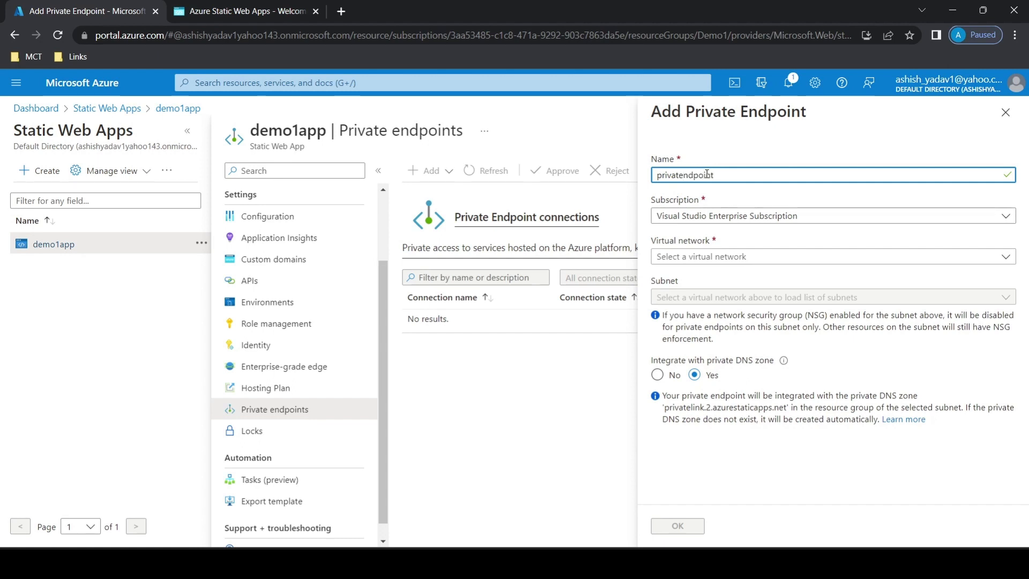
Connect the private endpoint to the default subnet of vnet1, keep private DNS zone integration on, and add it.
left_click(689, 256)
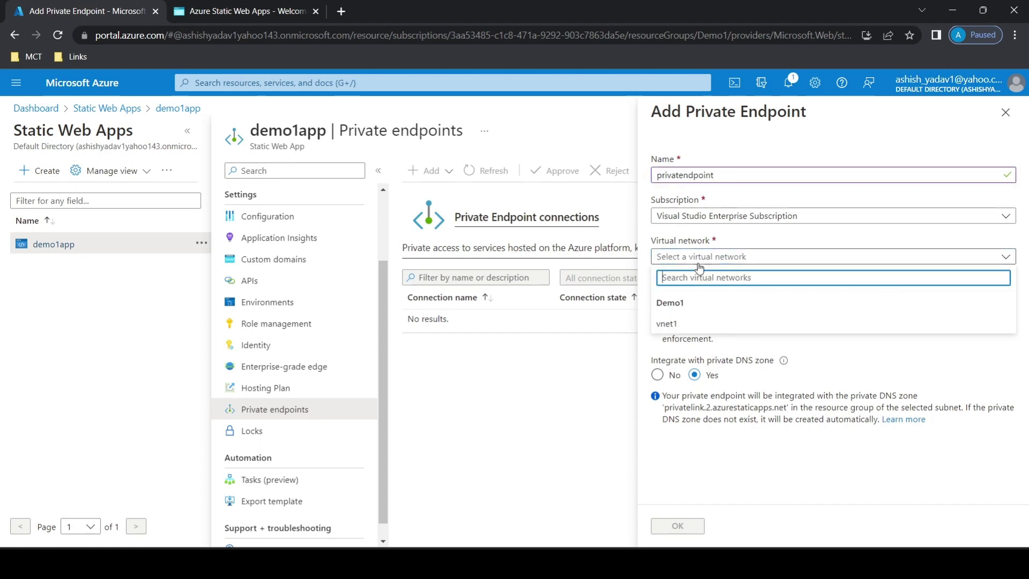
left_click(698, 321)
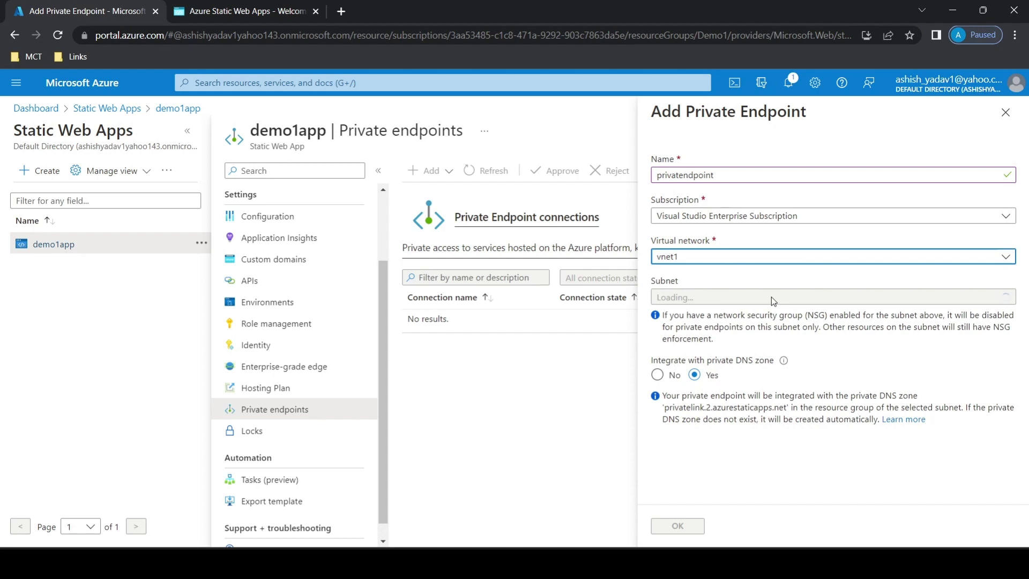
left_click(770, 297)
left_click(718, 344)
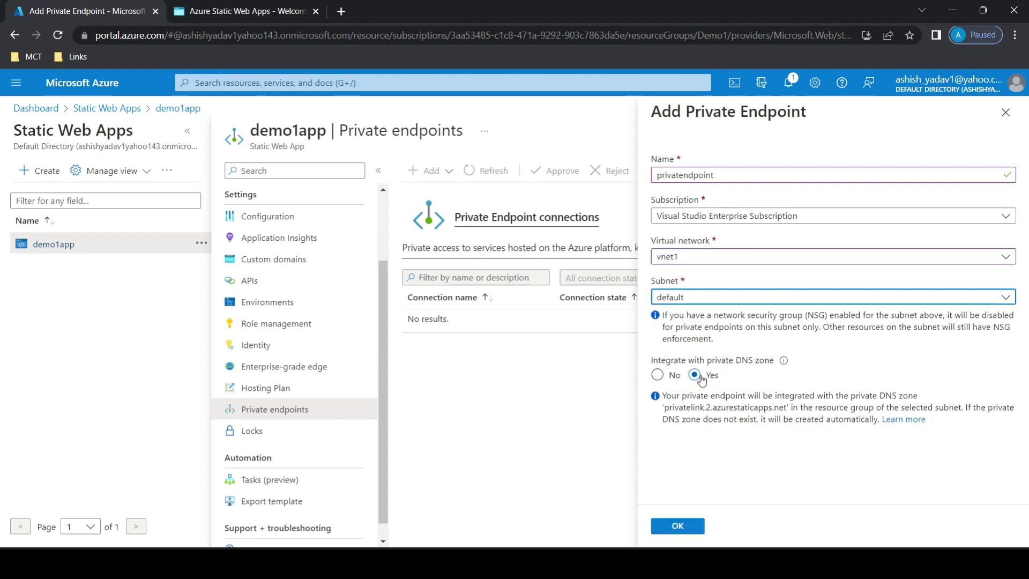
left_click(688, 526)
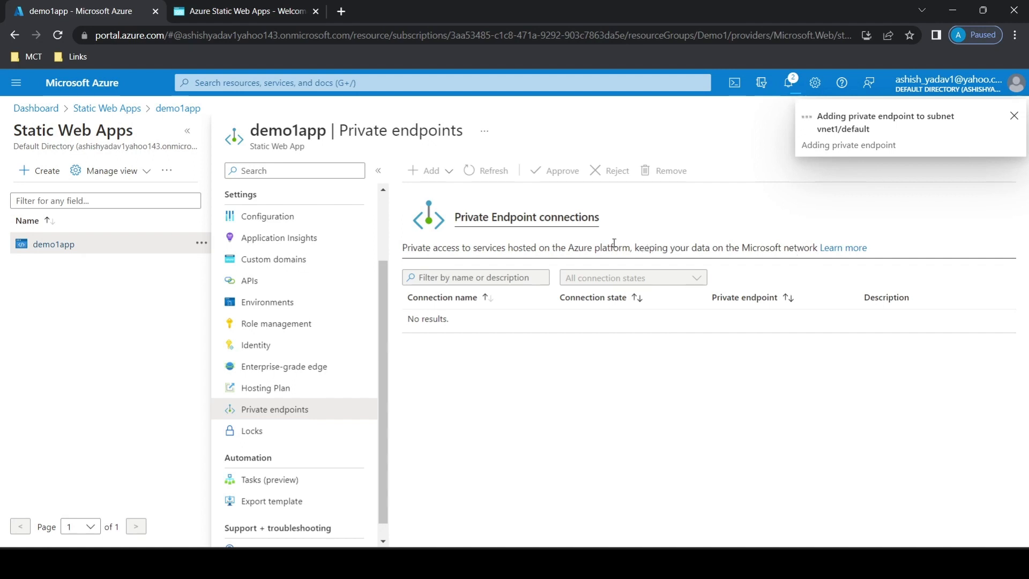
Search for the Application gateways service and open it in a separate browser tab.
left_click(268, 82)
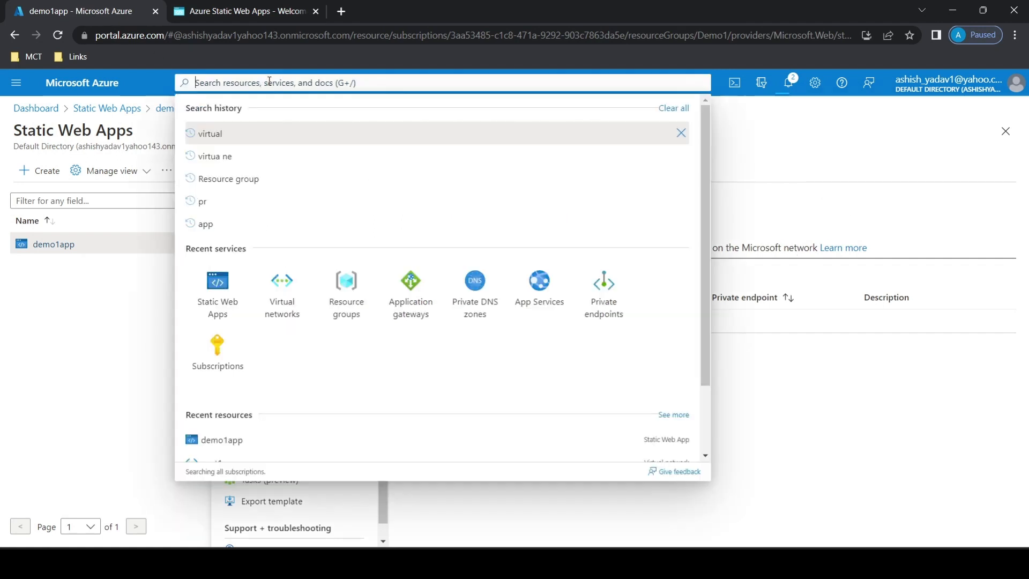
type("application")
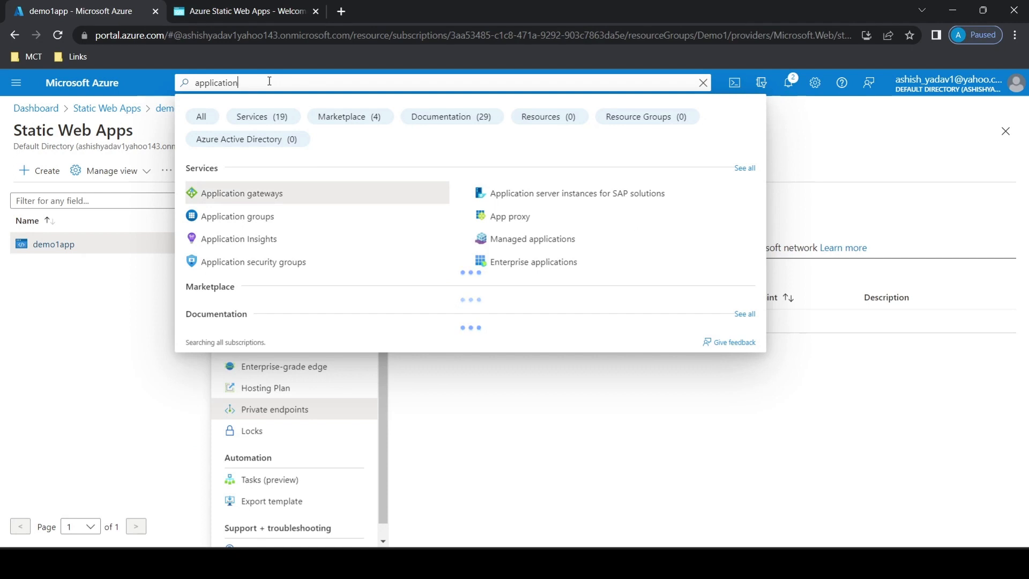
right_click(261, 200)
left_click(290, 207)
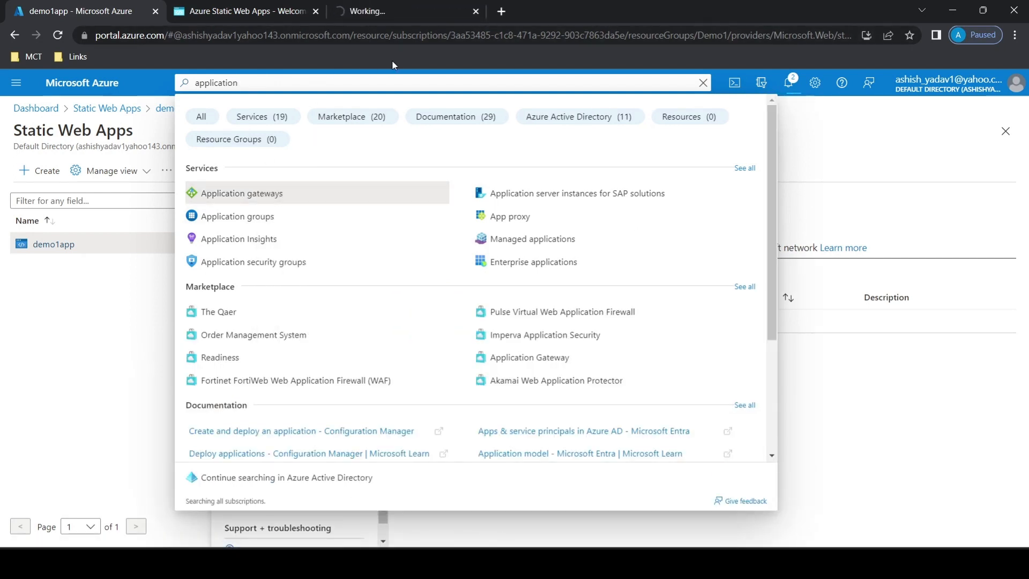
left_click(160, 393)
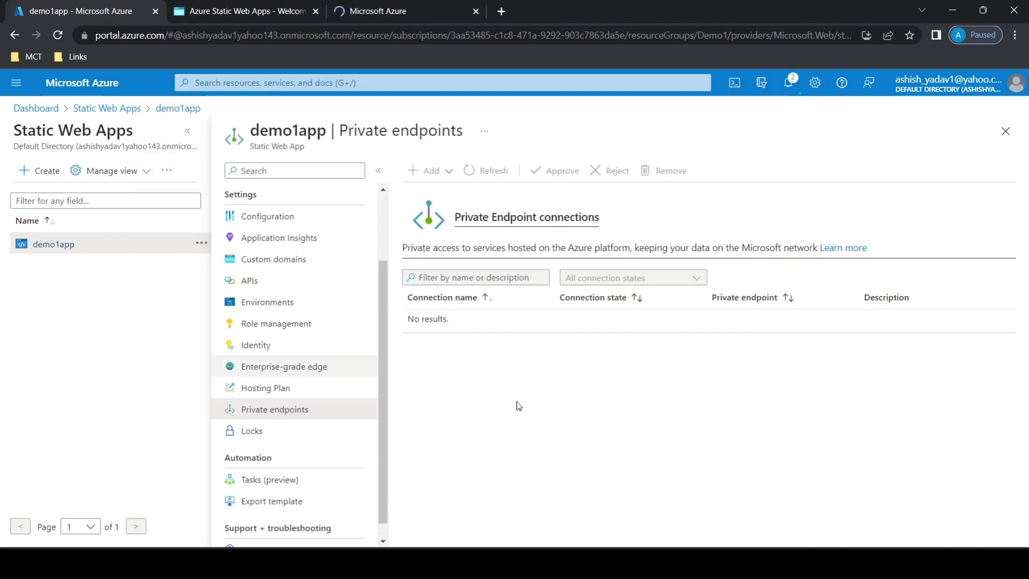
left_click(379, 12)
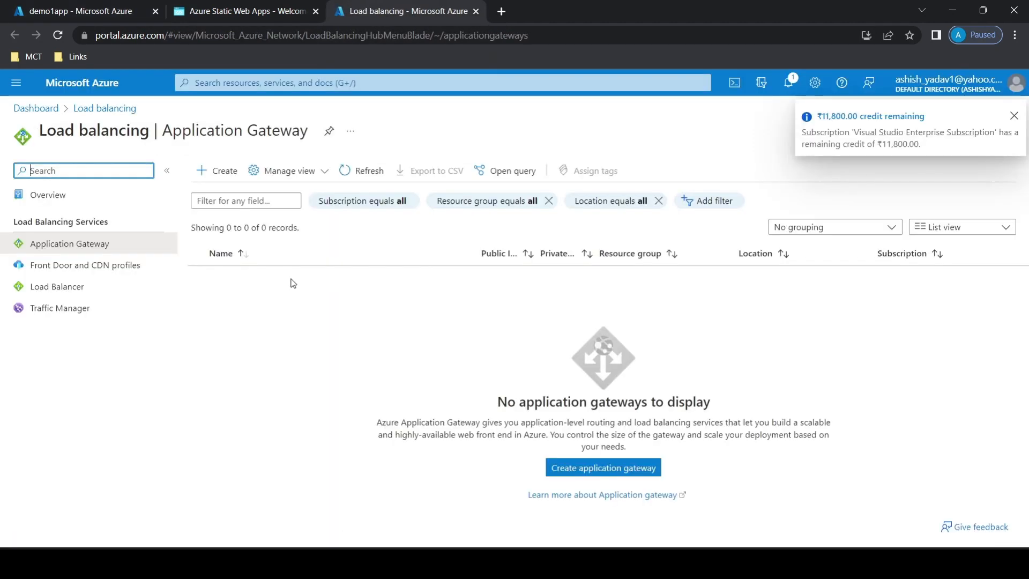
Begin creating an application gateway named appgw1 in the Demo1 resource group with autoscaling turned off.
left_click(206, 176)
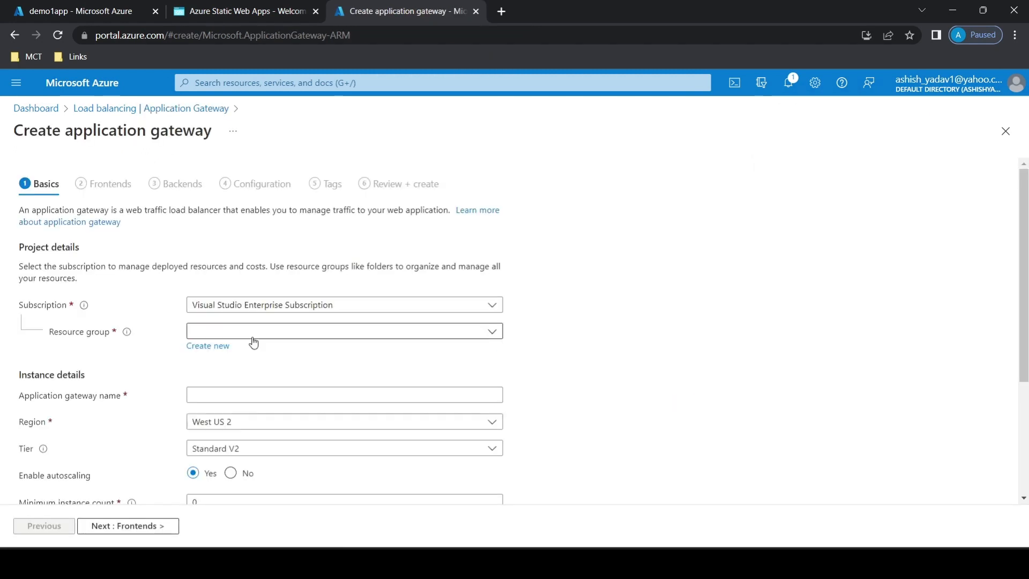
left_click(254, 334)
left_click(239, 397)
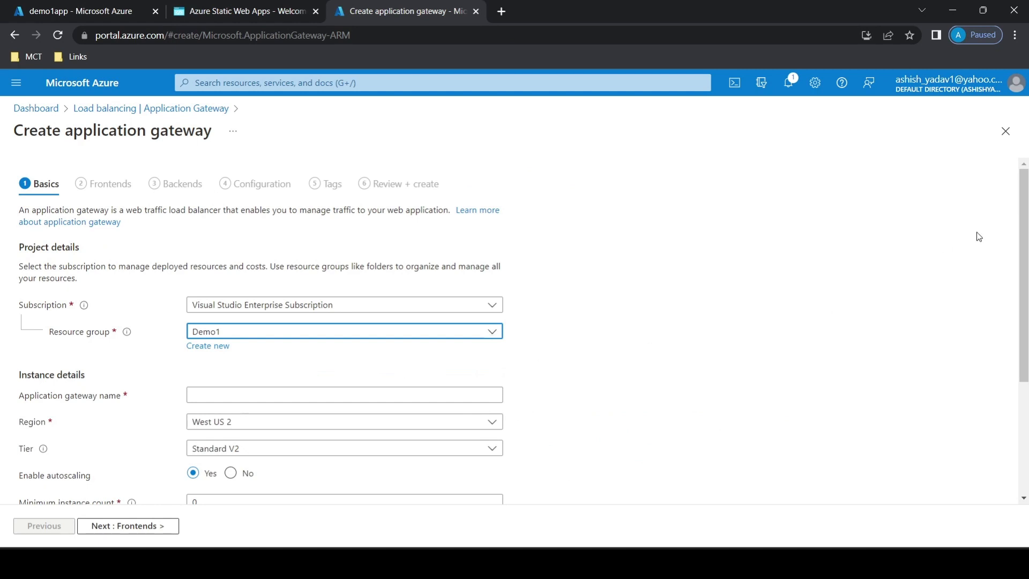
scroll(246, 268, "down", 3)
left_click(245, 241)
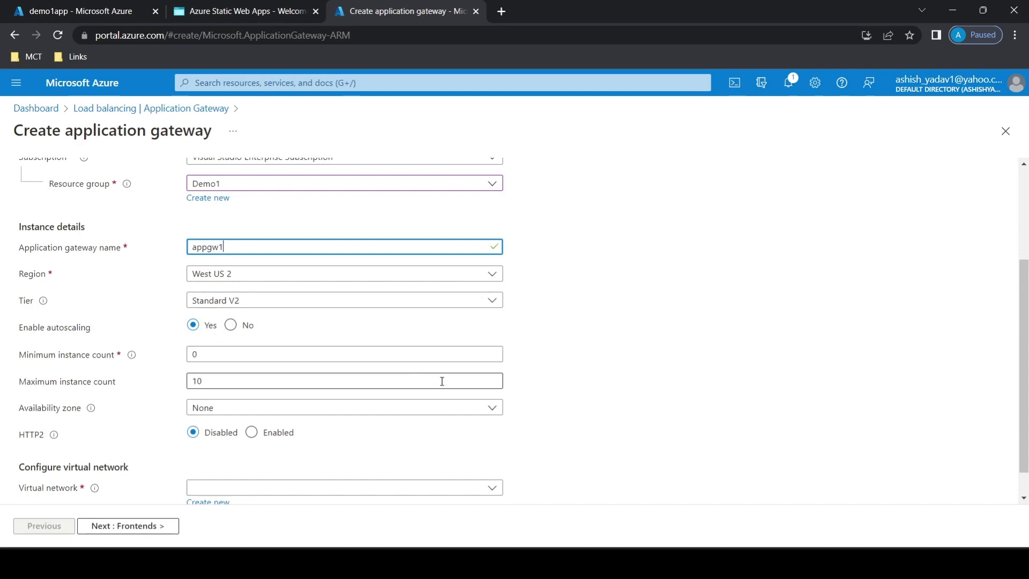
left_click(231, 324)
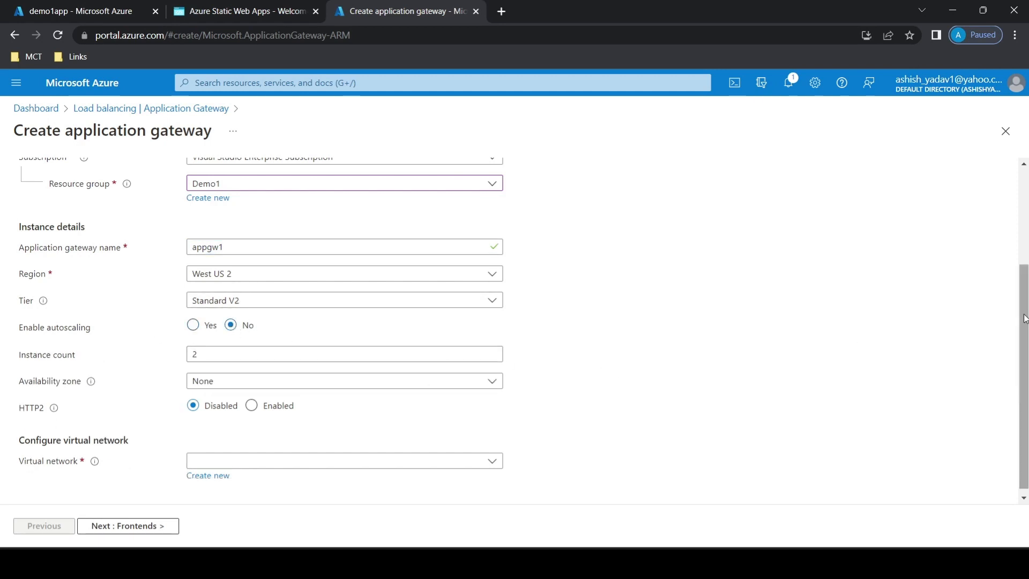
Set the gateway's region to Central US and try to select an existing virtual network for it.
scroll(1023, 319, "down", 1)
left_click(273, 455)
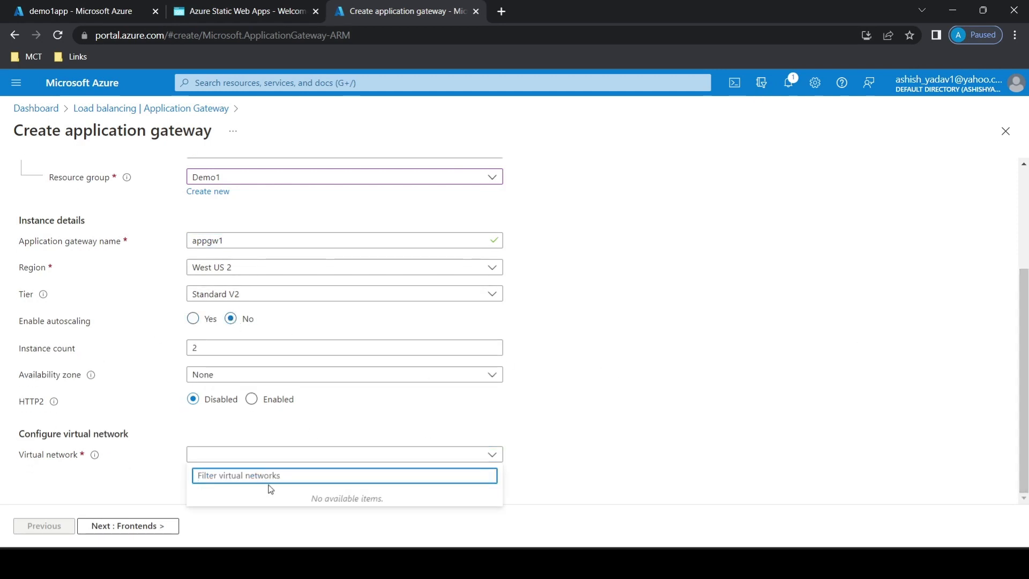
left_click(252, 270)
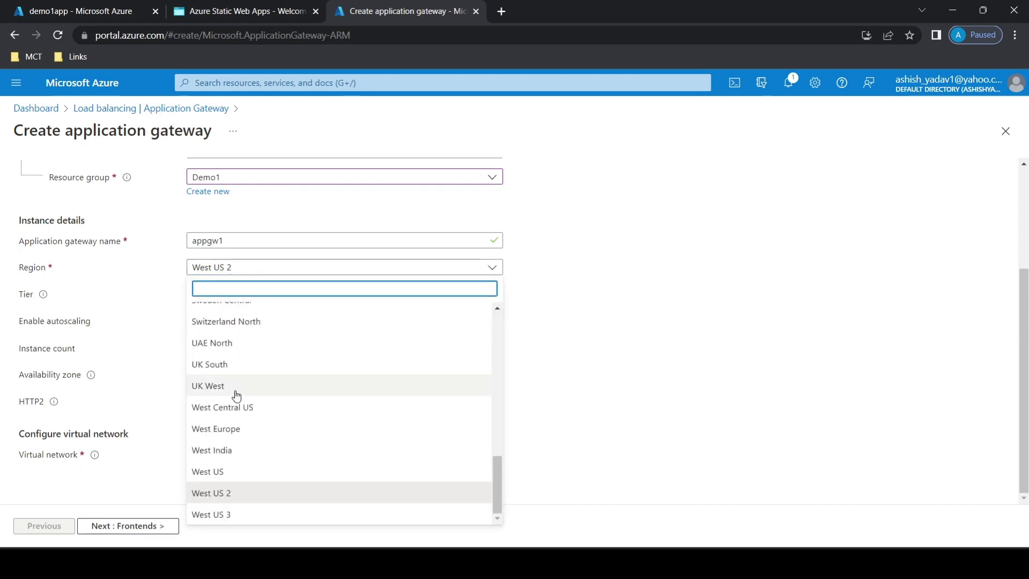
left_click_drag(501, 492, 493, 349)
left_click(236, 453)
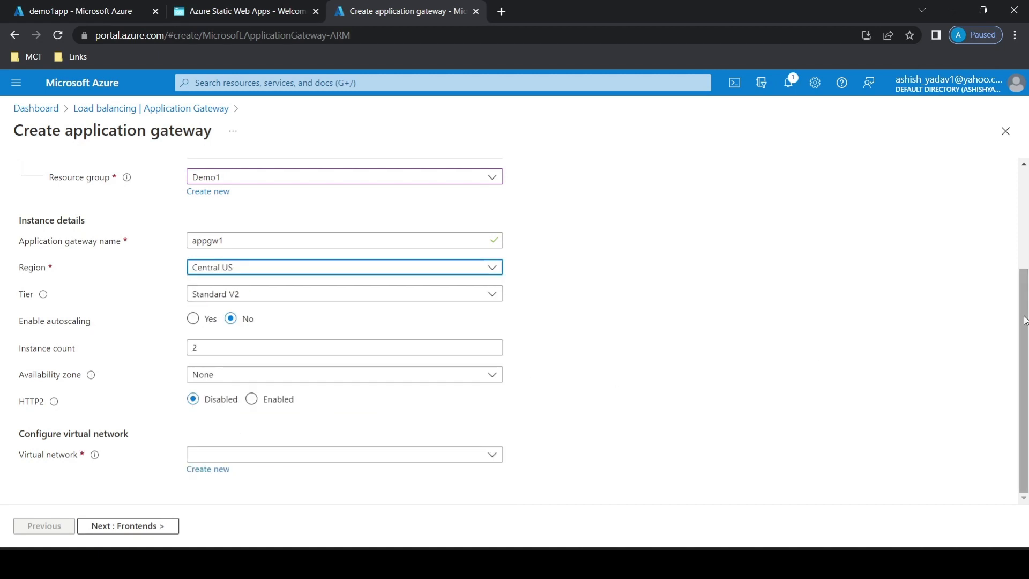
left_click(289, 455)
left_click(771, 427)
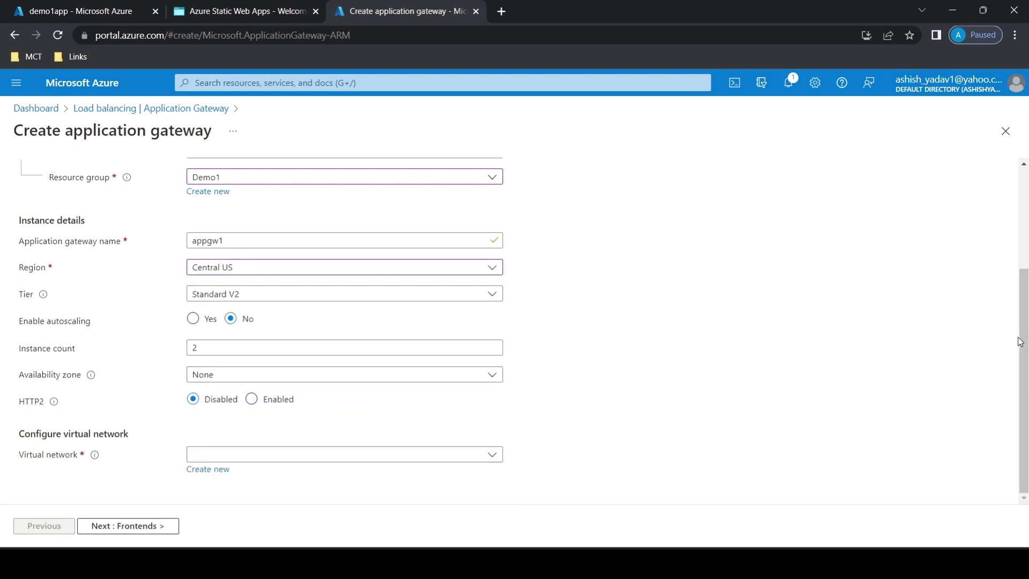
left_click(267, 456)
left_click(525, 427)
Discard the unsaved gateway form and check the location of vnet1 in the Virtual networks service.
left_click(241, 82)
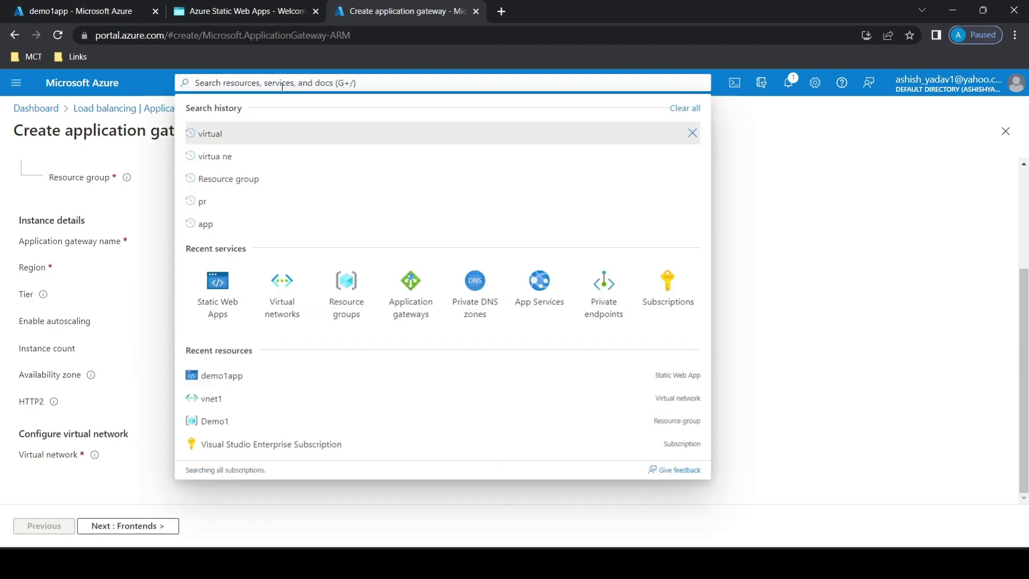
left_click(303, 316)
left_click(580, 109)
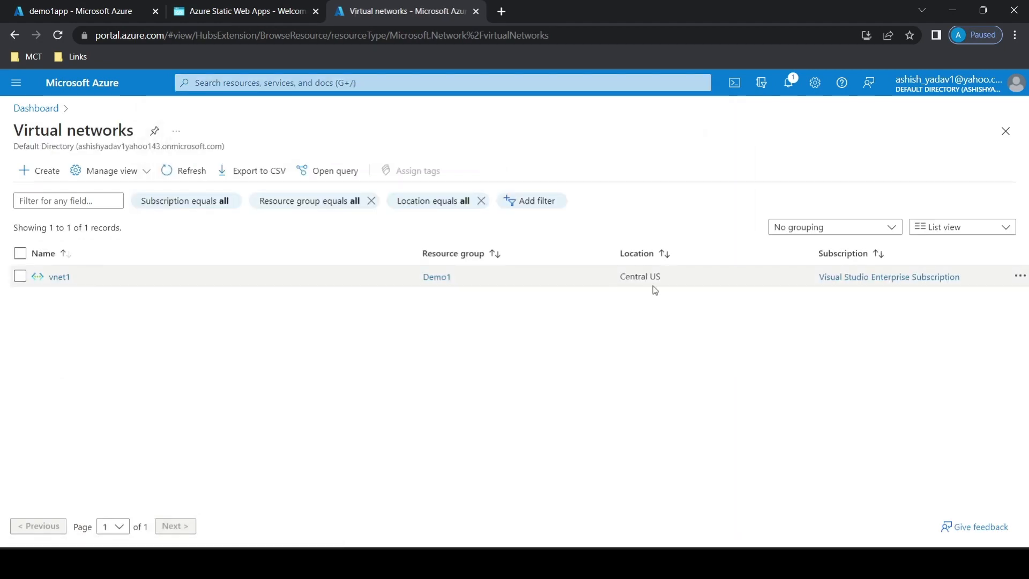
Start a new application gateway named appgw1 in the Demo1 resource group and the Central US region.
left_click(234, 83)
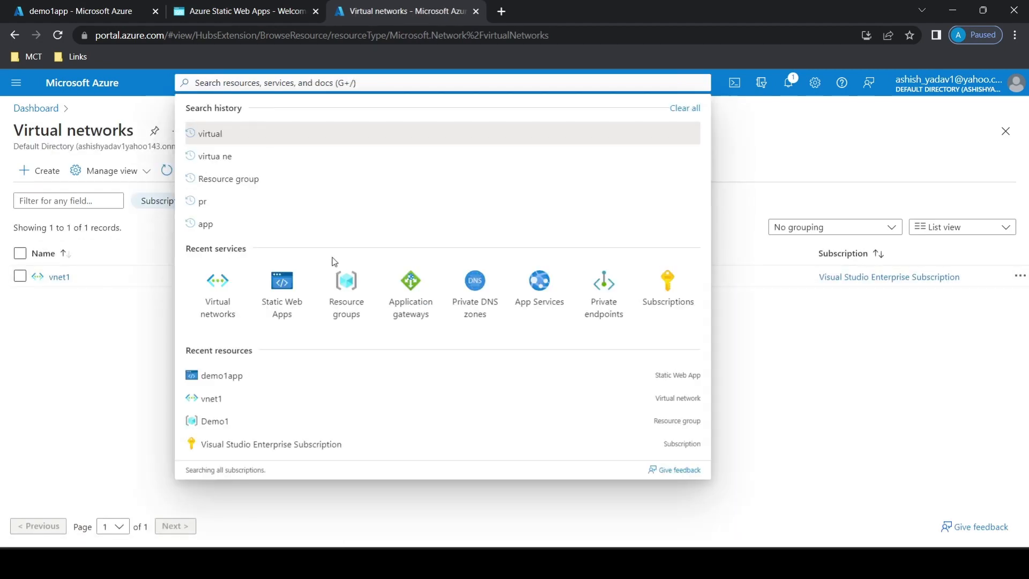
left_click(411, 286)
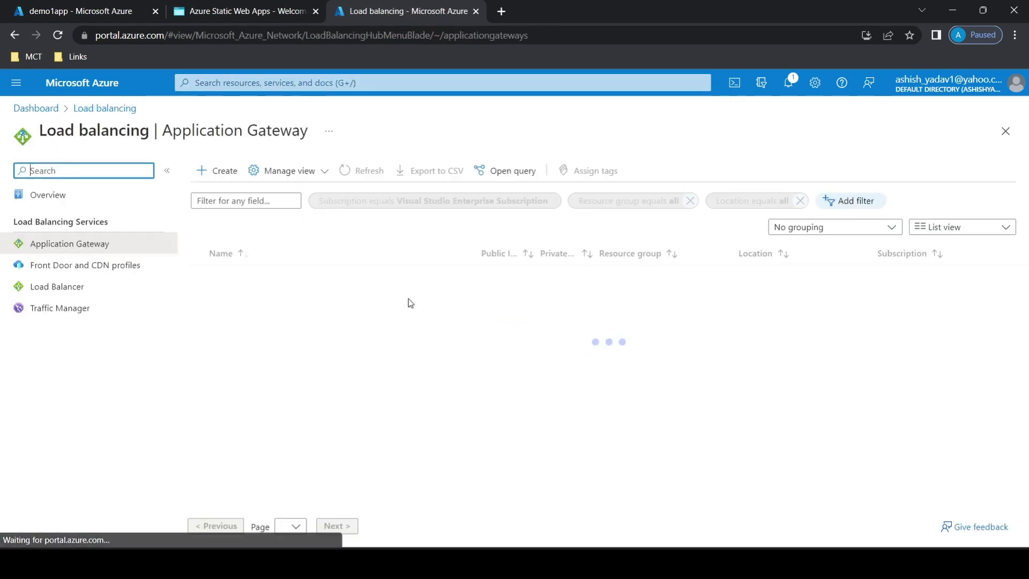
left_click(209, 175)
left_click(294, 421)
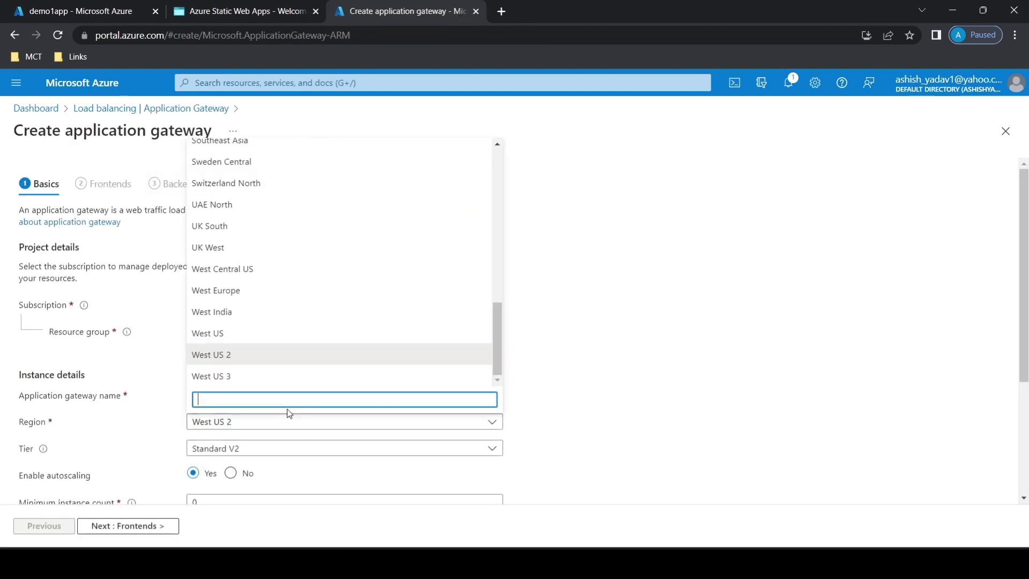
type("centra")
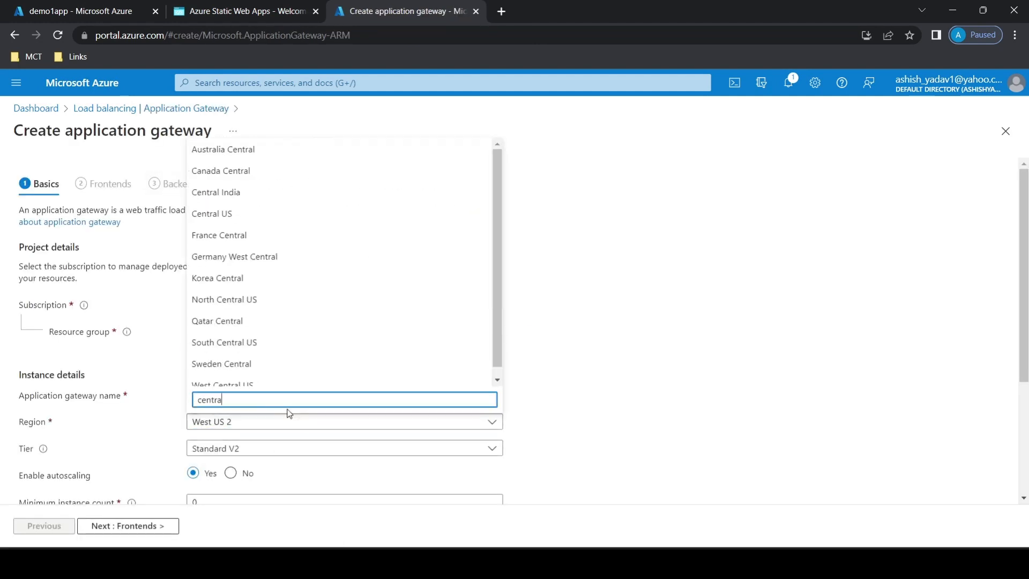
left_click(210, 215)
left_click(256, 331)
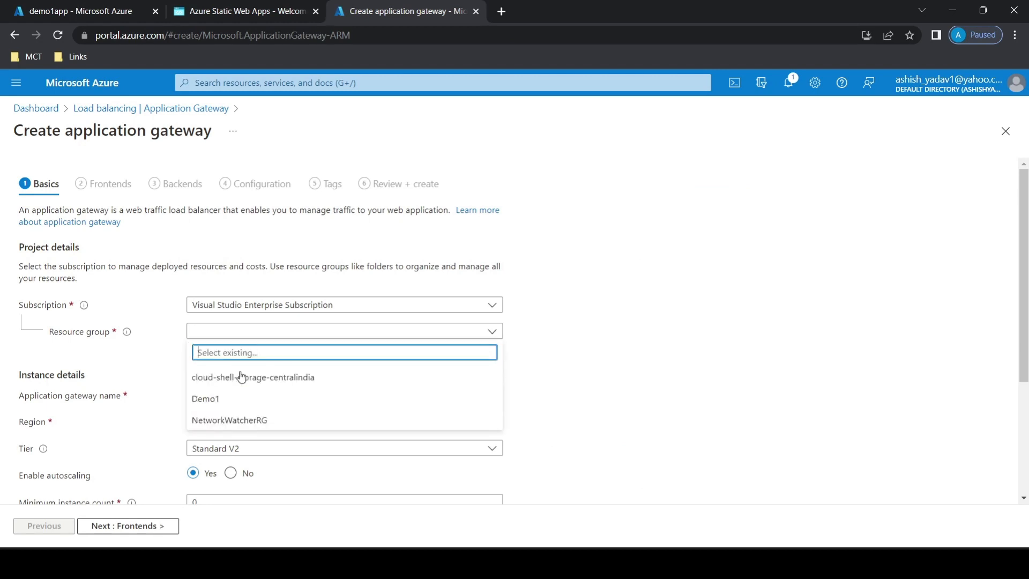
left_click(230, 397)
left_click(226, 394)
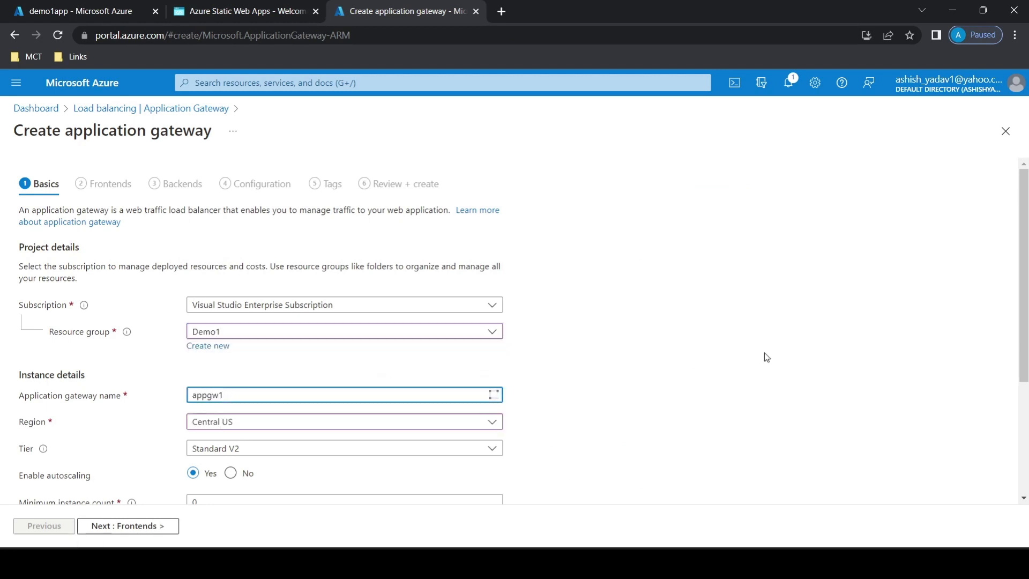
Try to assign an existing virtual network to the restarted application gateway.
left_click_drag(1021, 287, 1020, 396)
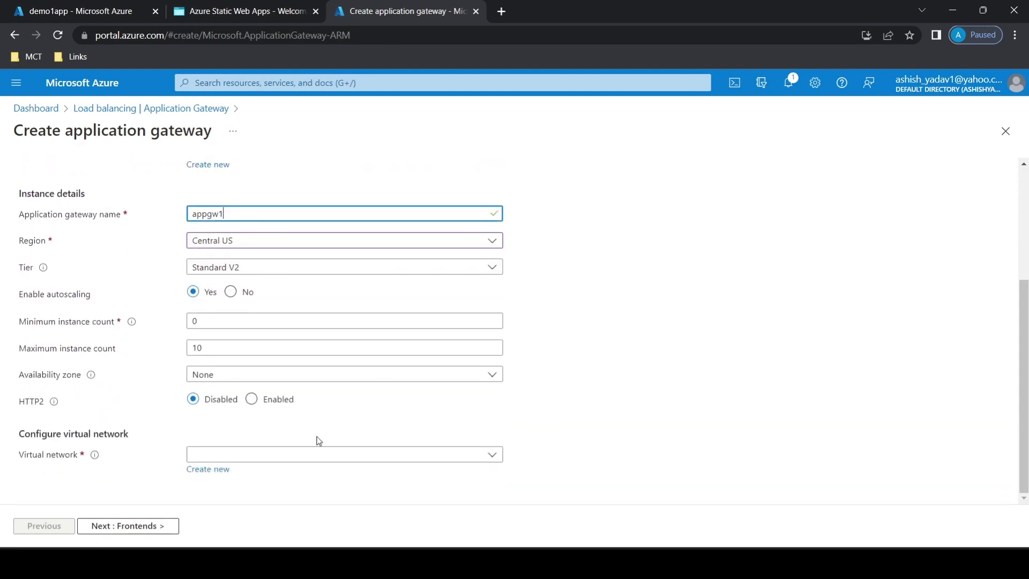
left_click(252, 456)
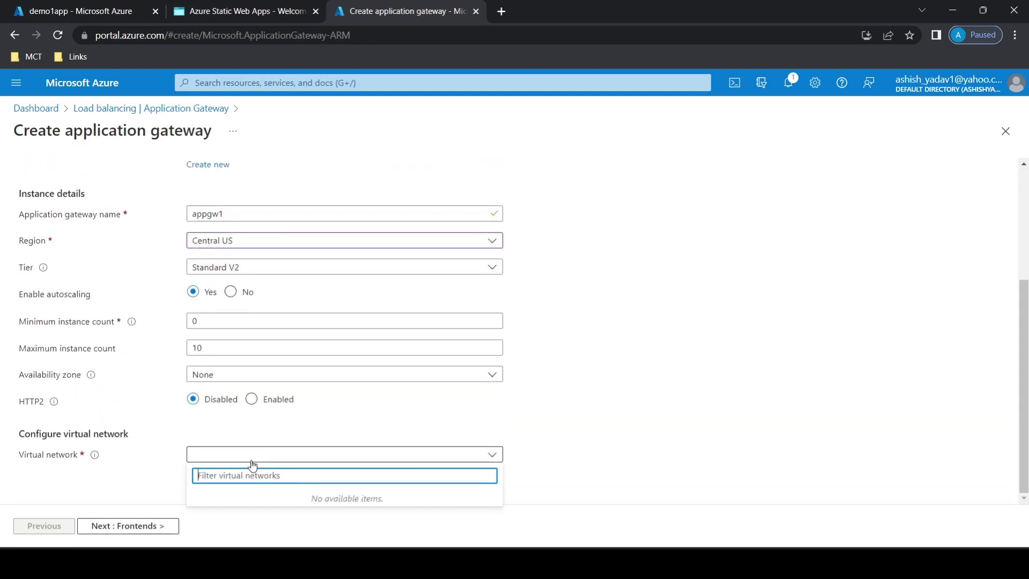
left_click(146, 479)
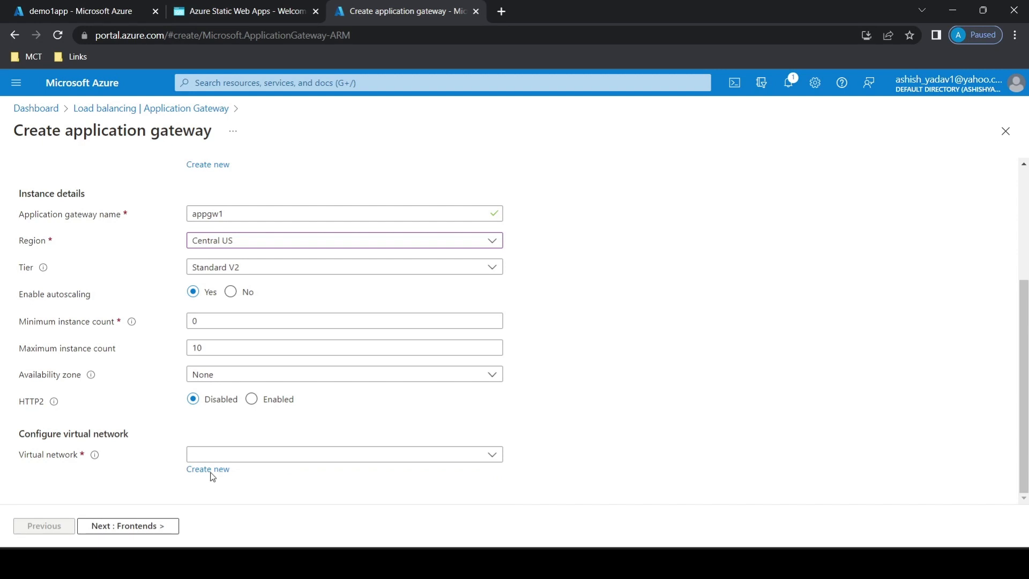
left_click(248, 459)
left_click(383, 459)
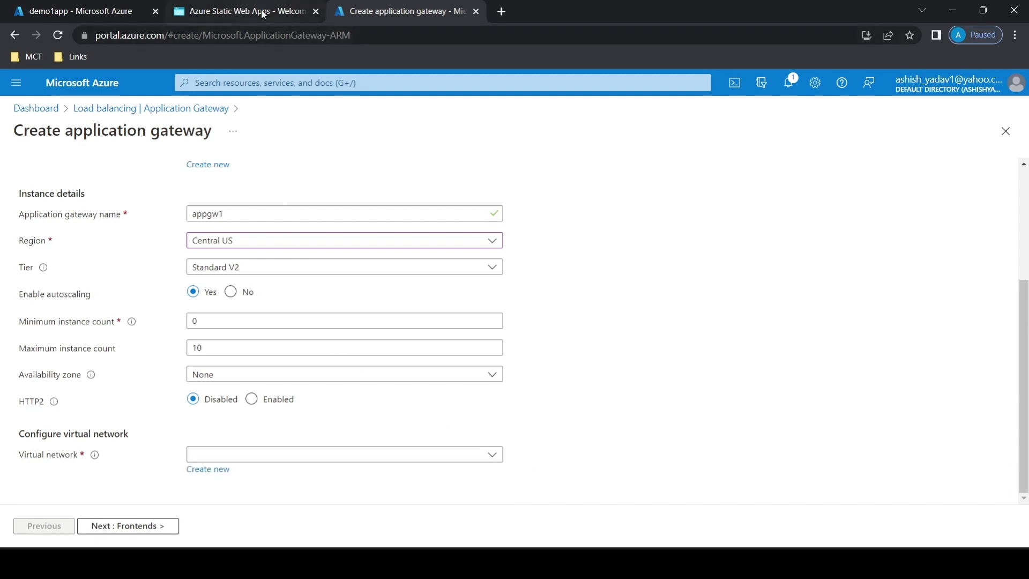
Return to the list of virtual networks, discarding the unsaved application gateway entries.
left_click(286, 85)
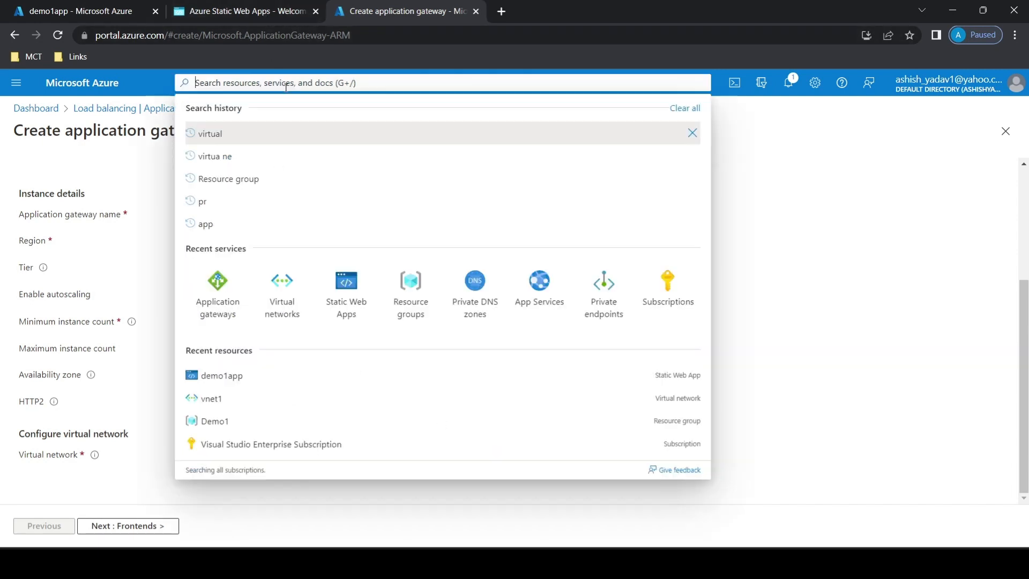
left_click(287, 303)
left_click(580, 111)
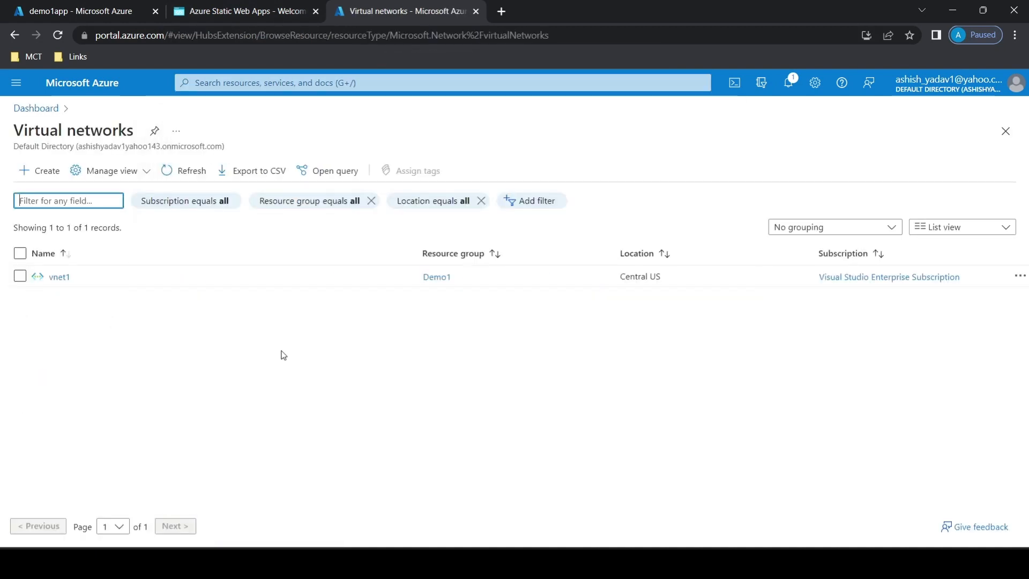
Add a subnet named subnet_a to vnet1, keeping the proposed 10.0.1.0/24 address range.
left_click(56, 275)
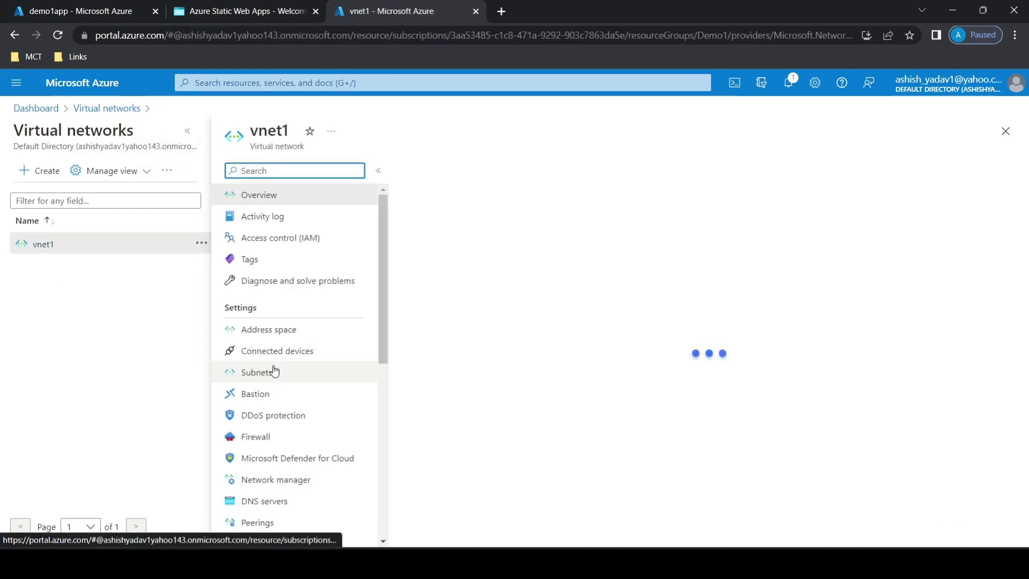
left_click(272, 369)
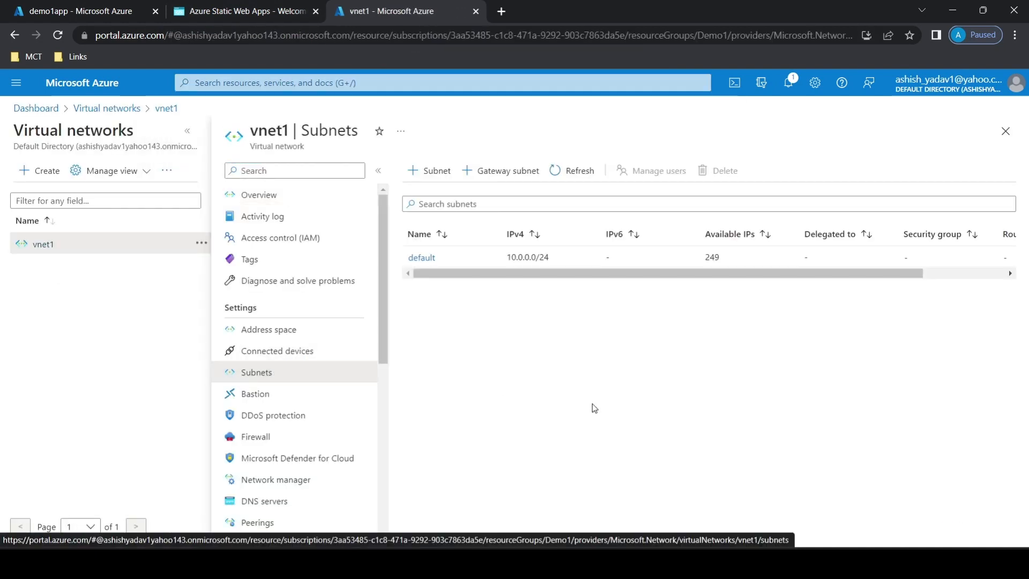
left_click(422, 178)
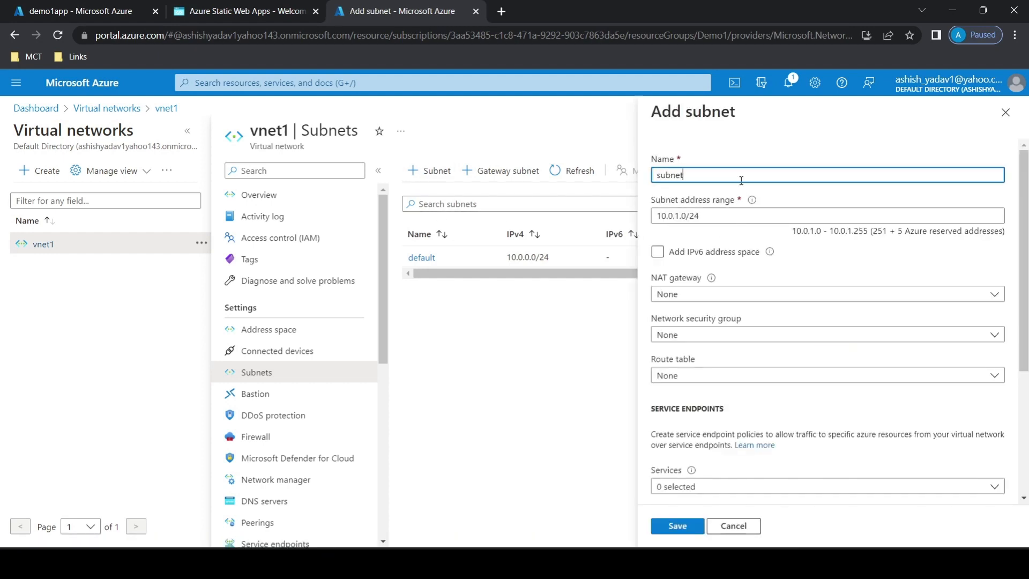
type("subnet a")
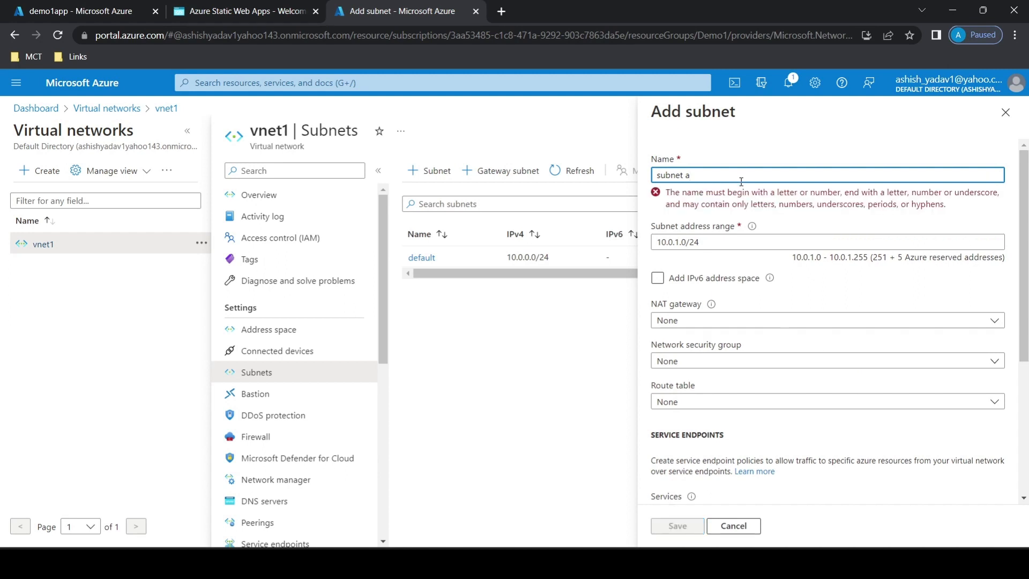
key("BackSpace")
key("BackSpace")
type("_a")
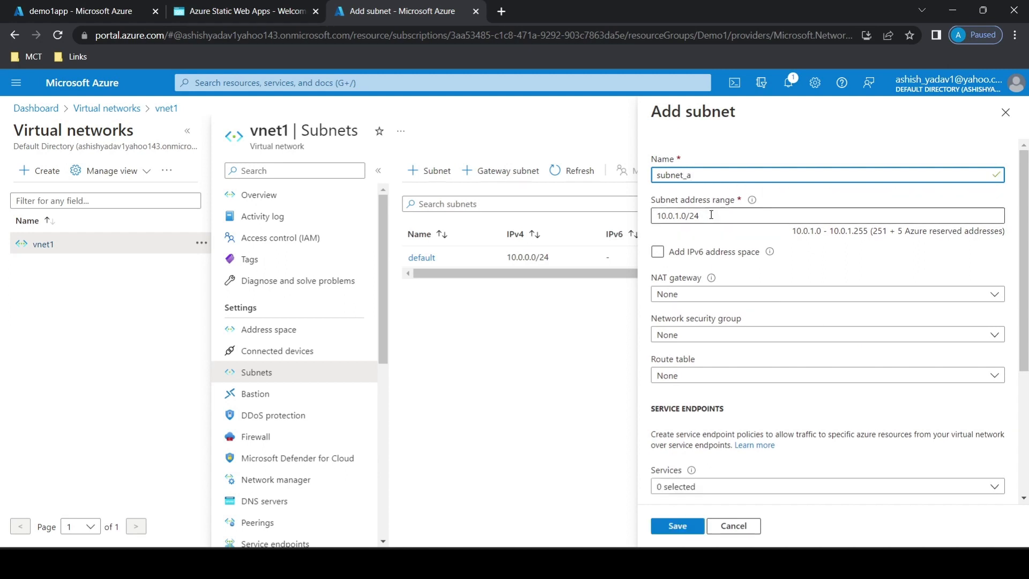
left_click(678, 526)
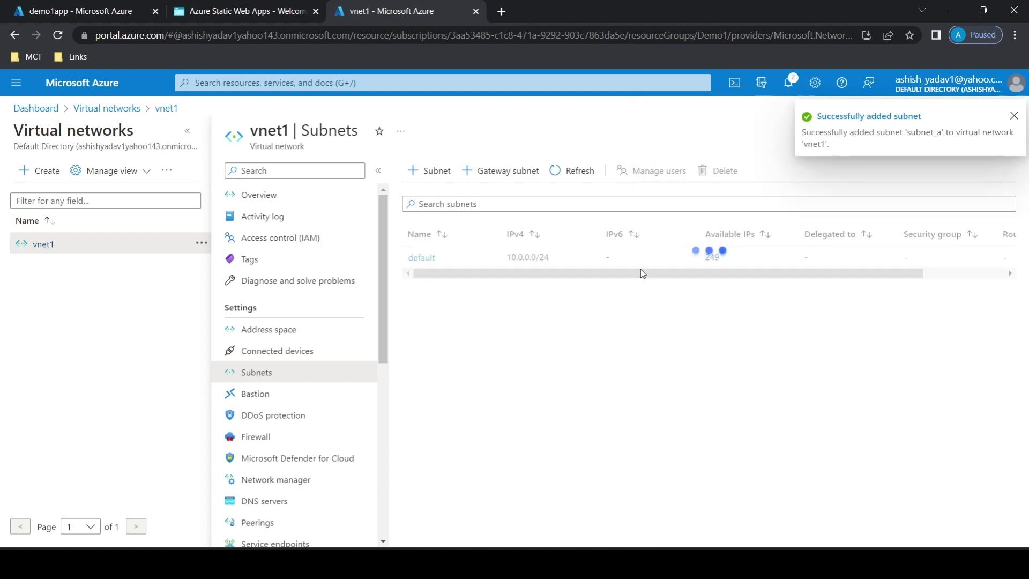
Start creating an application gateway named appgw1 in the Demo1 resource group.
left_click(300, 81)
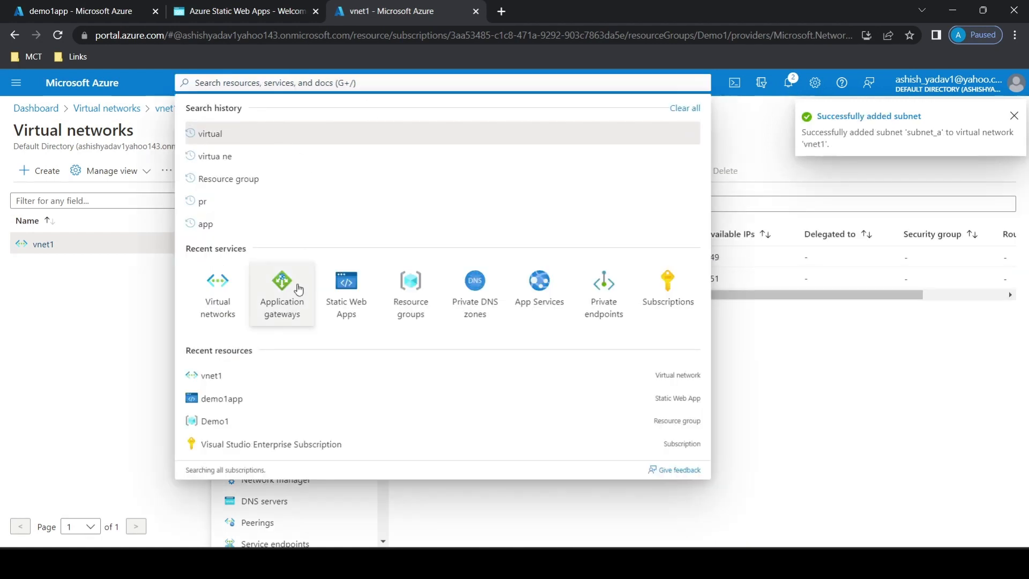
left_click(299, 289)
left_click(206, 170)
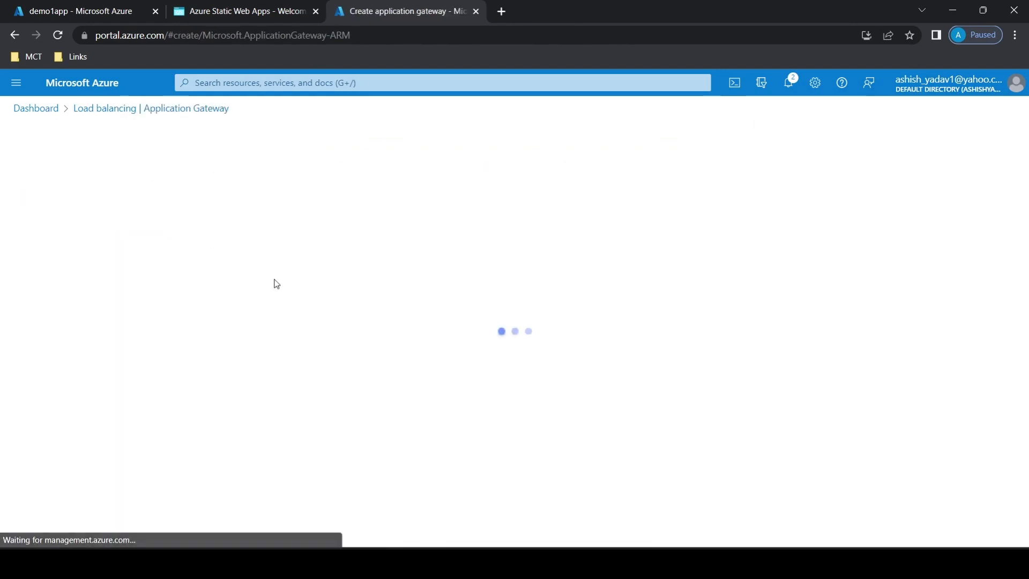
left_click(236, 337)
left_click(217, 397)
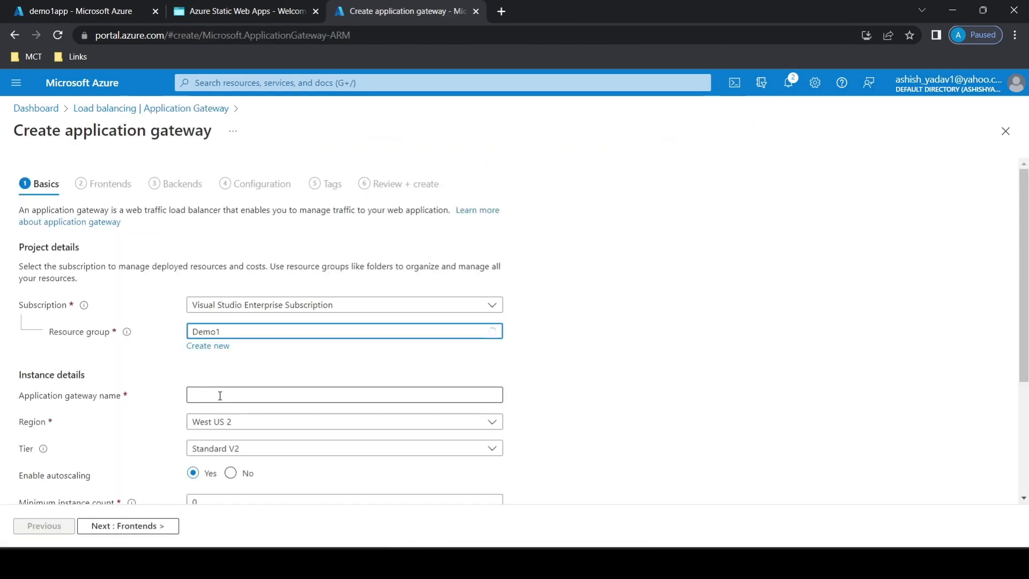
left_click(217, 402)
type("appgw1")
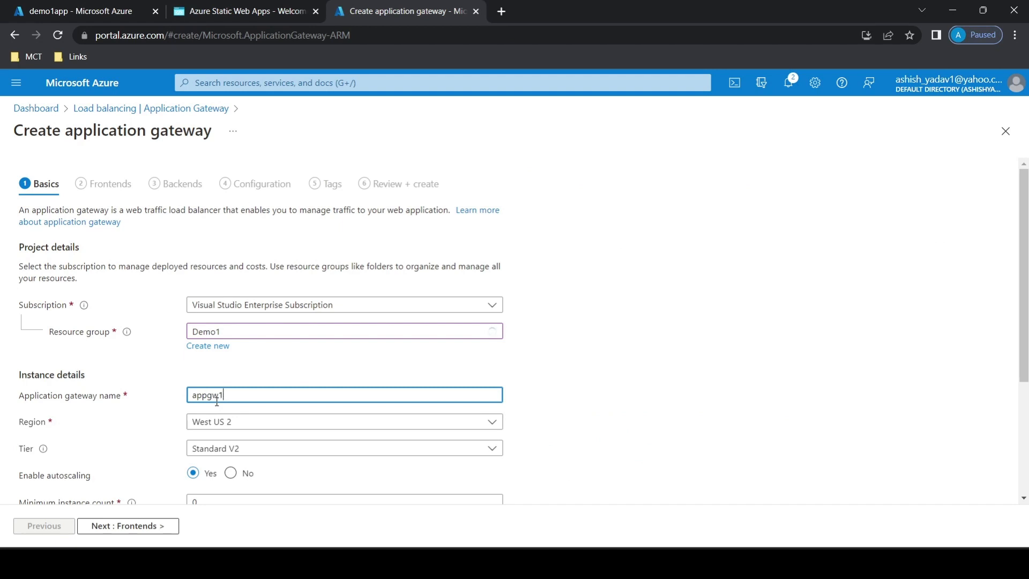
Set the application gateway's region to Central US.
left_click(250, 424)
type("co")
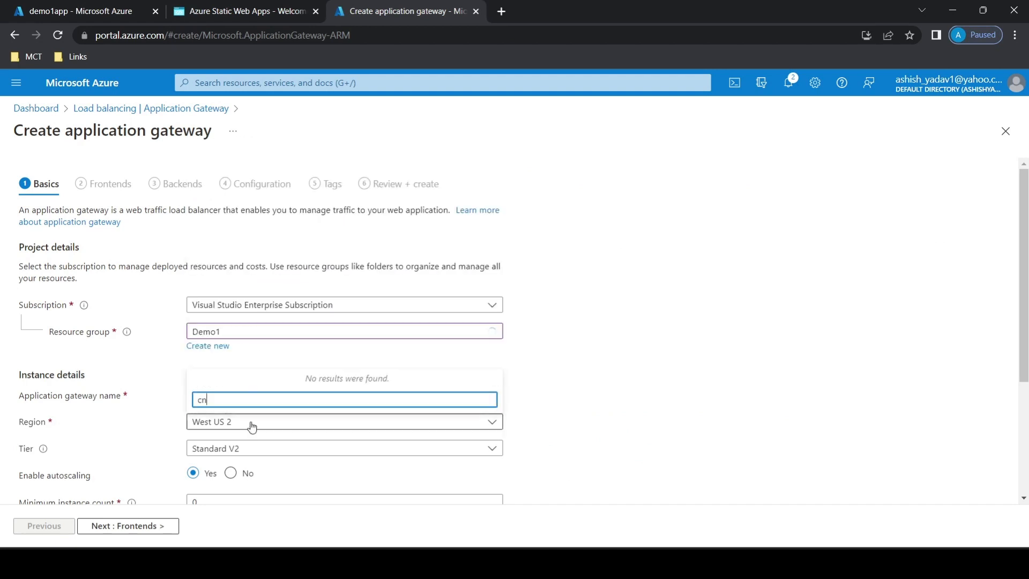
key("BackSpace")
type("ent")
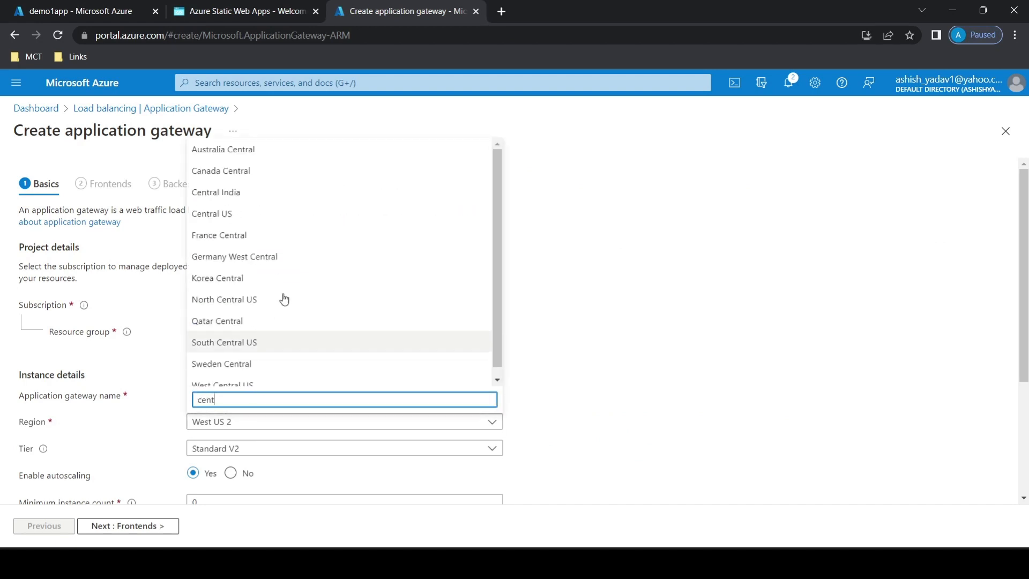
left_click(271, 216)
Place the application gateway in virtual network vnet1 and its subnet subnet_a.
left_click_drag(1024, 249, 1023, 423)
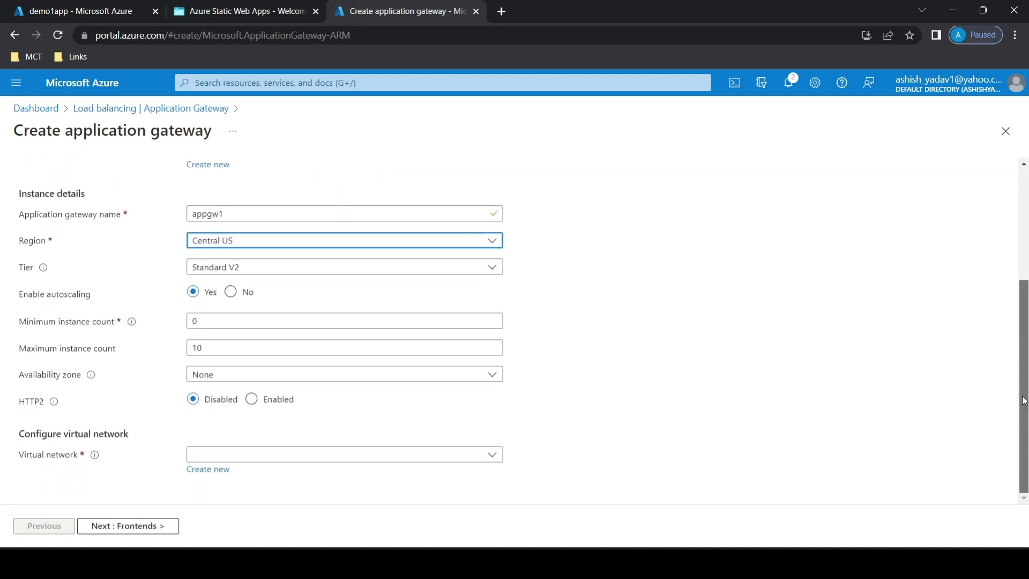
left_click(274, 455)
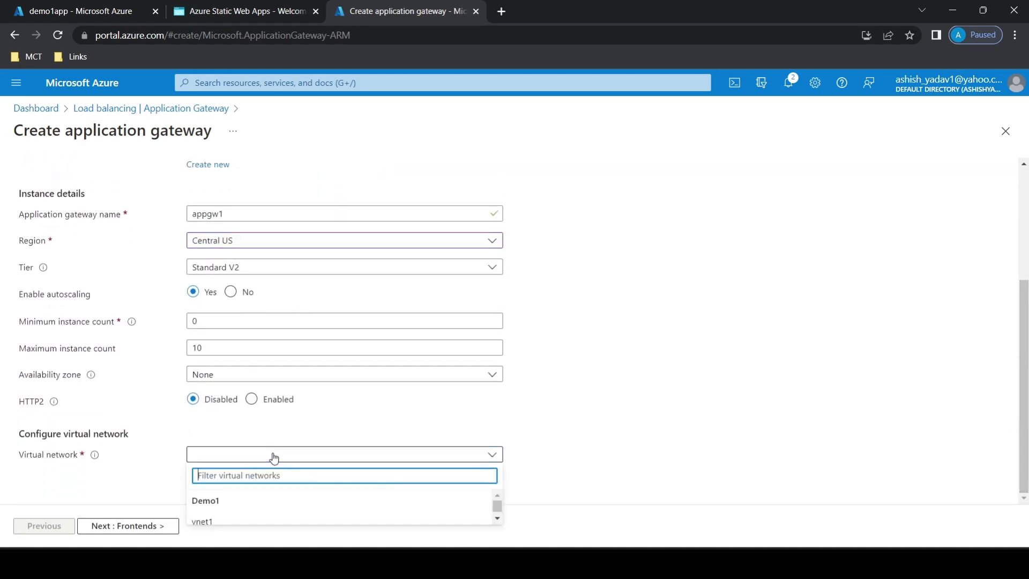
left_click(307, 519)
scroll(939, 443, "down", 1)
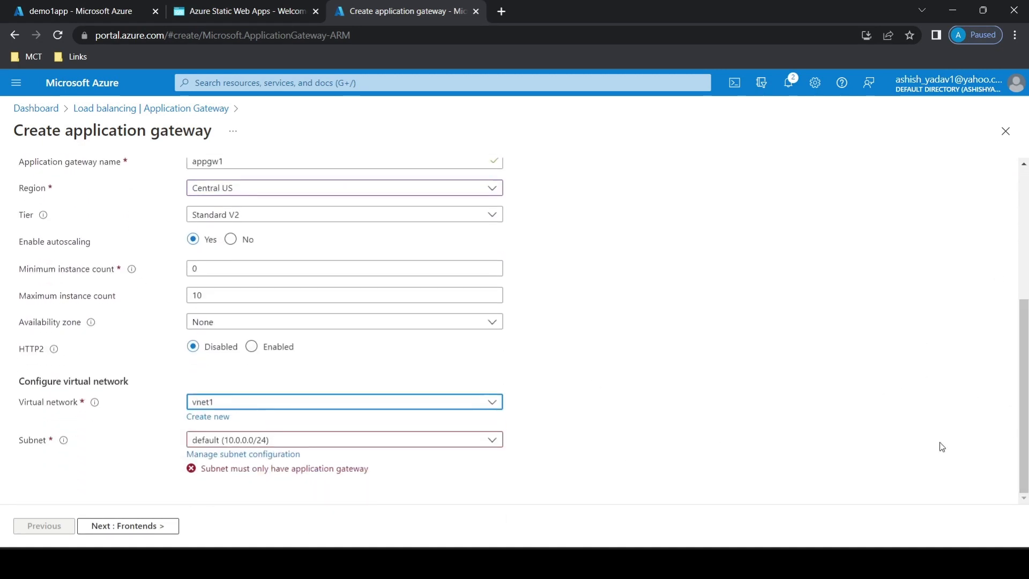
left_click(322, 445)
left_click(259, 510)
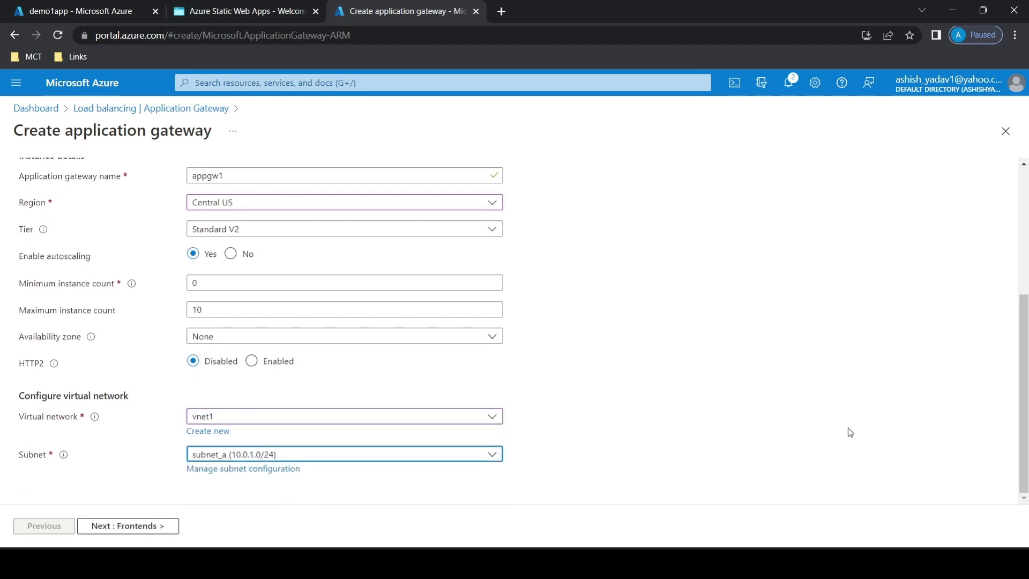
Add a new public IP address named publicip as the gateway's frontend.
left_click(150, 527)
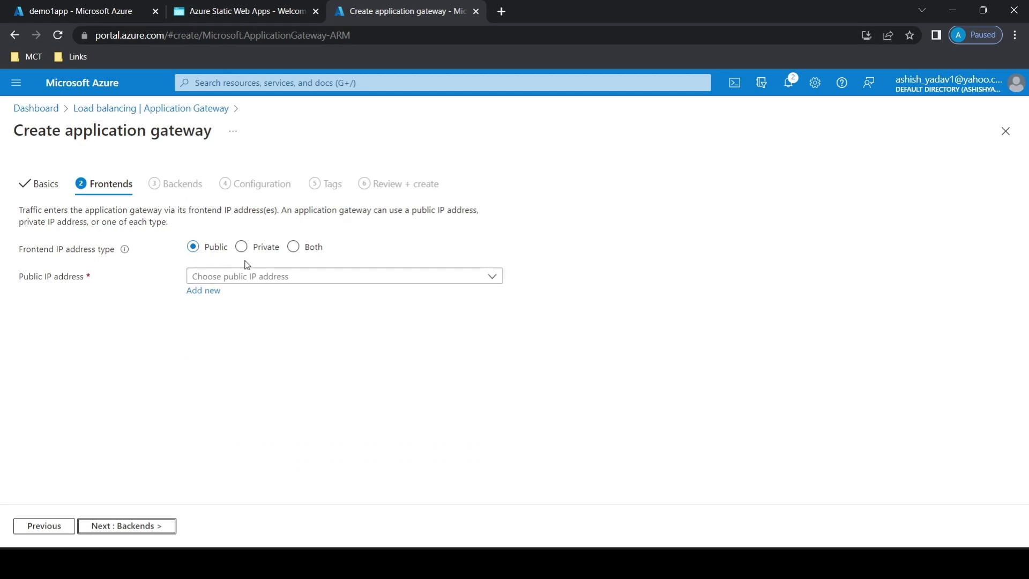
left_click(206, 290)
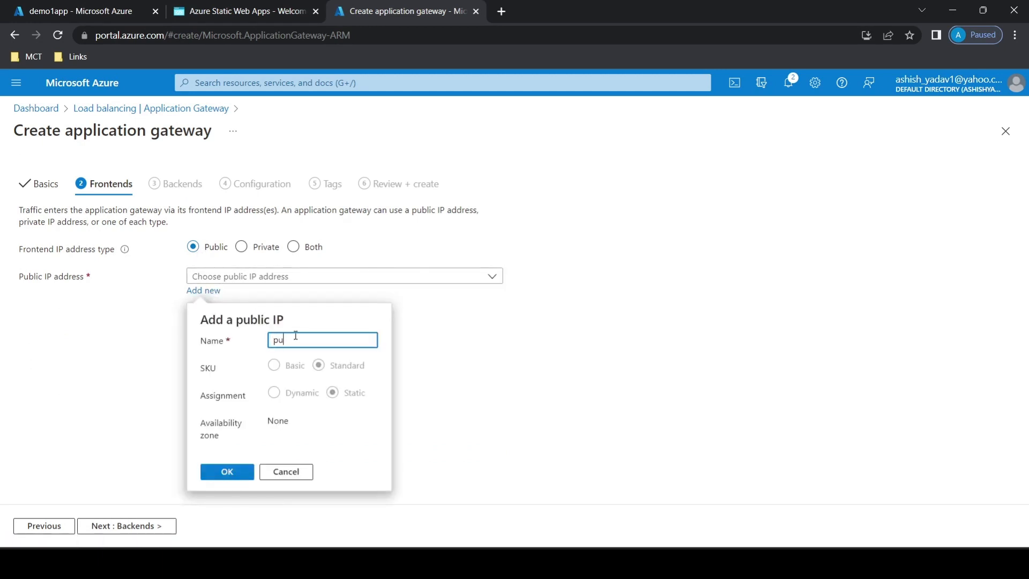
type("publicip")
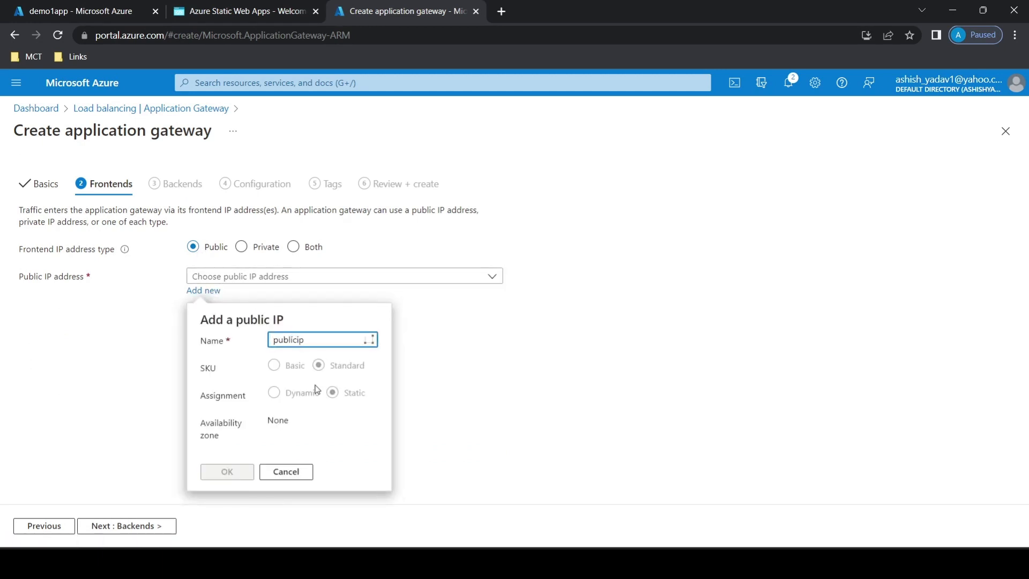
left_click(244, 475)
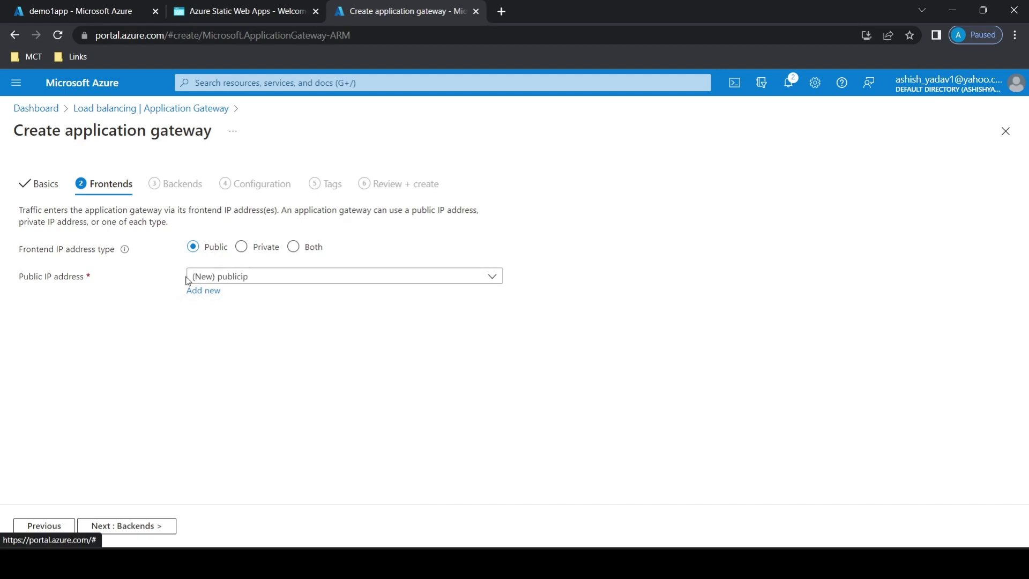
Add a backend pool named backend without targets to the application gateway.
left_click(137, 526)
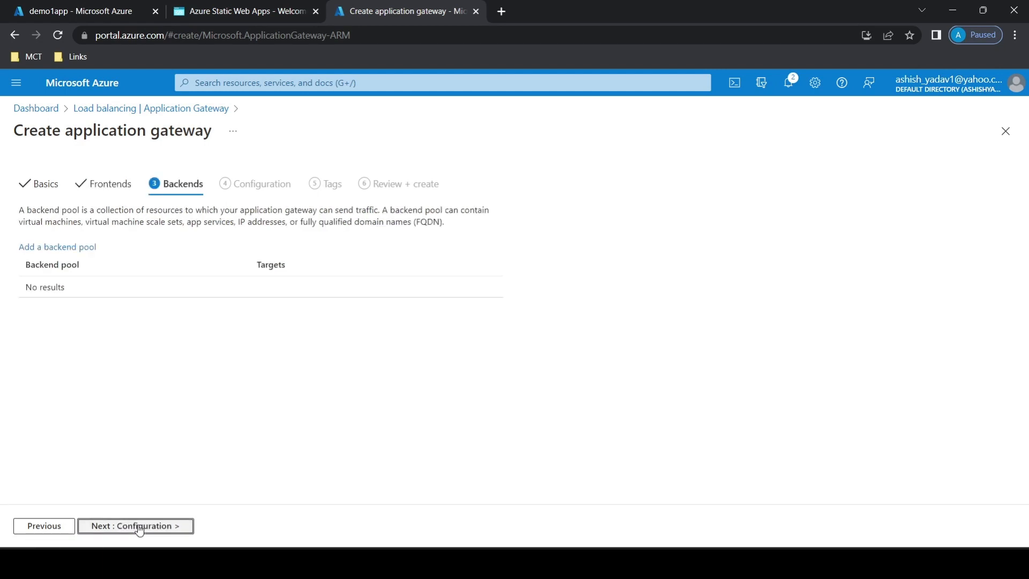
left_click(81, 248)
type("bc")
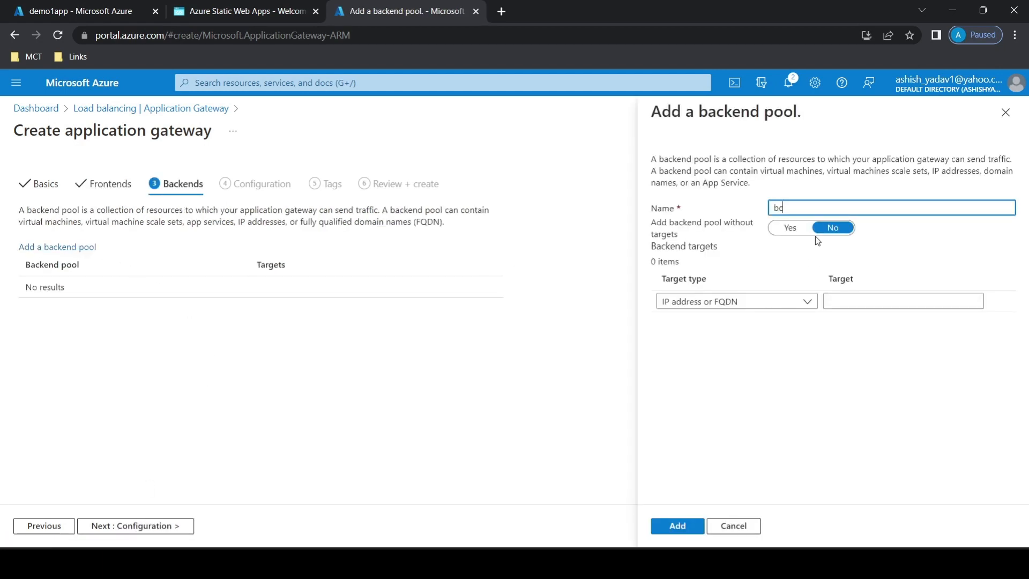
type("kend=")
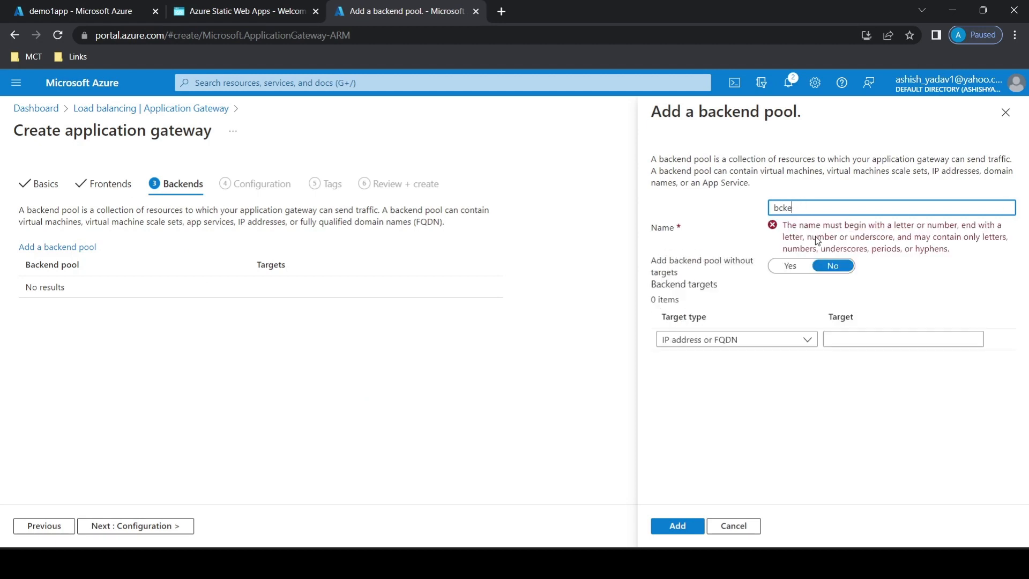
key("BackSpace")
key("BackSpace")
key("BackSpace")
type("ackend")
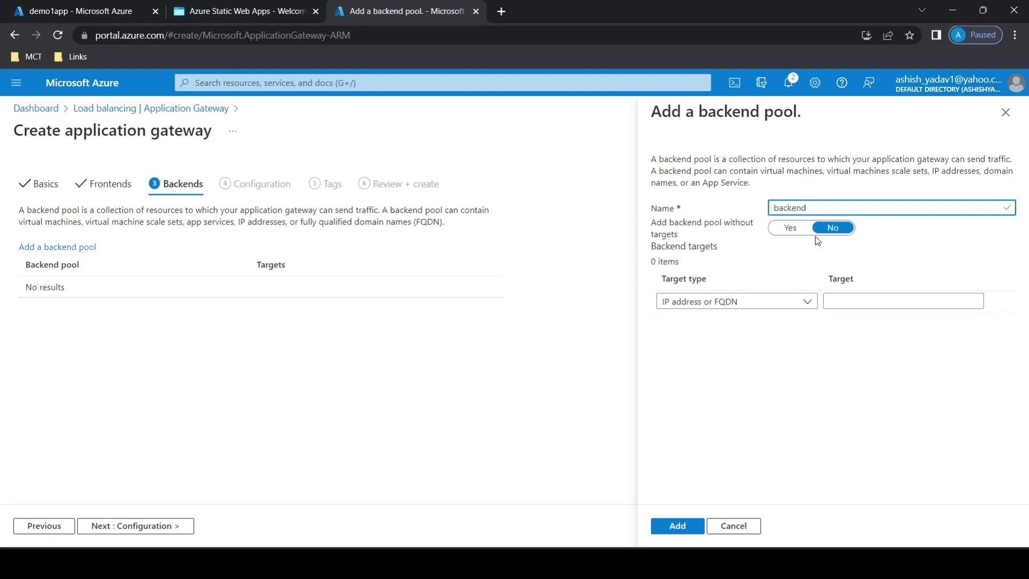
left_click(791, 228)
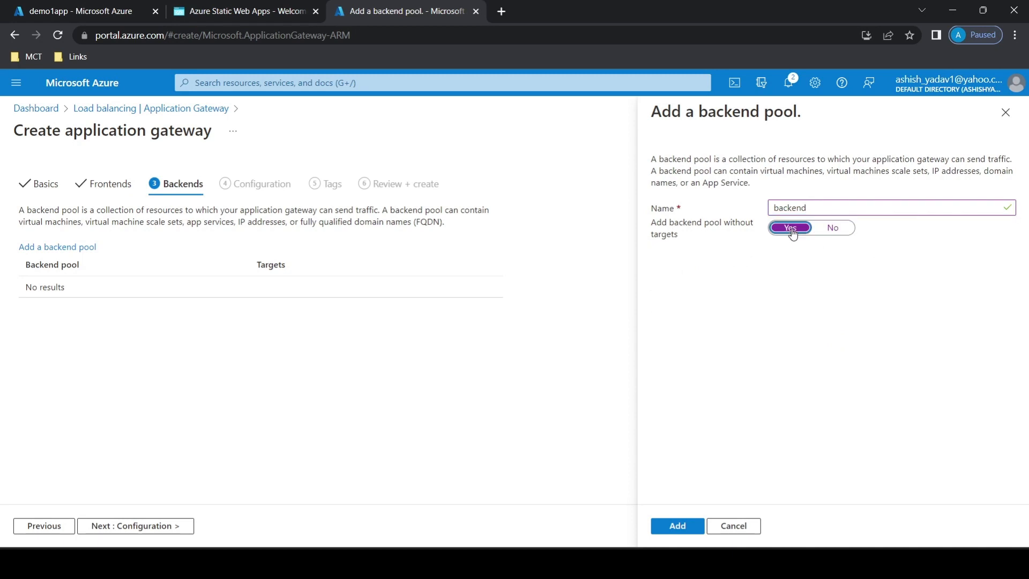
left_click(677, 525)
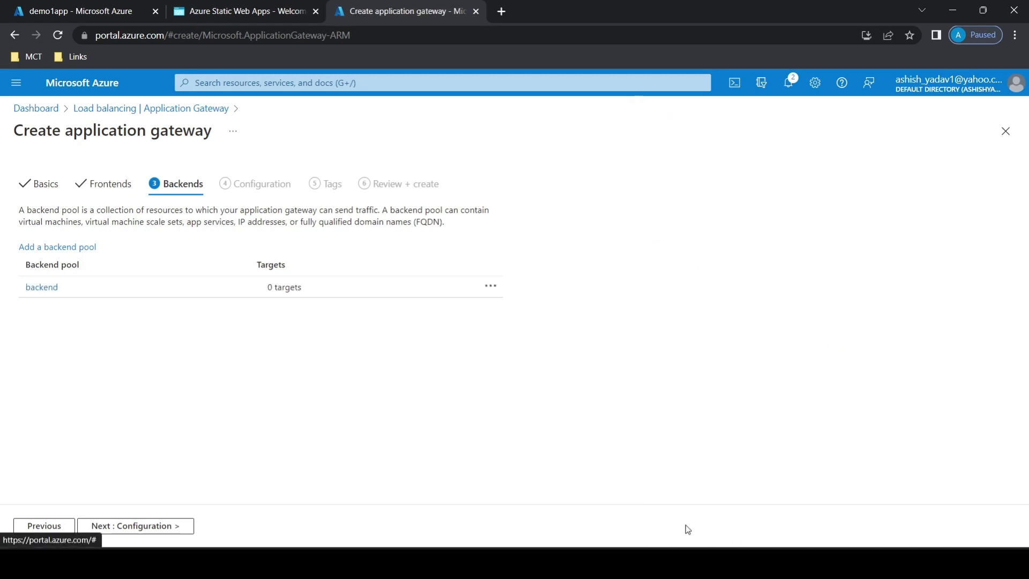
Start a routing rule named rule1 with priority 1 in the gateway configuration.
left_click(163, 526)
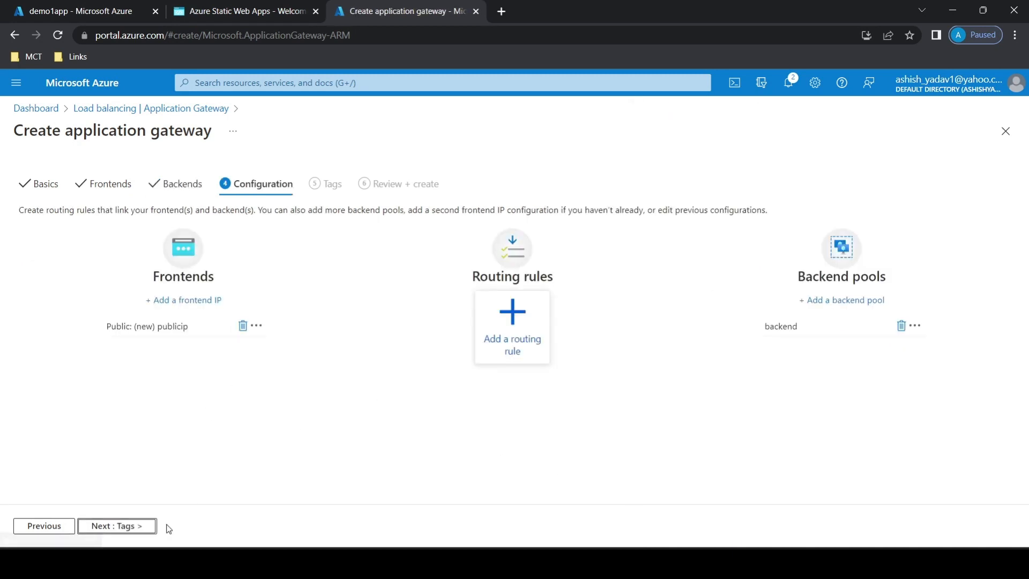
left_click(502, 328)
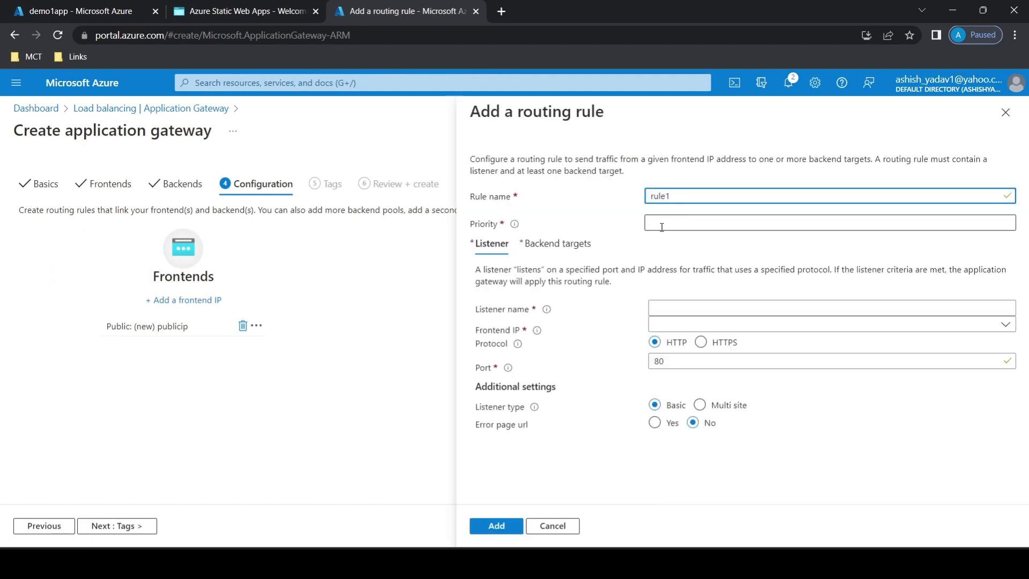
left_click(667, 224)
type("1")
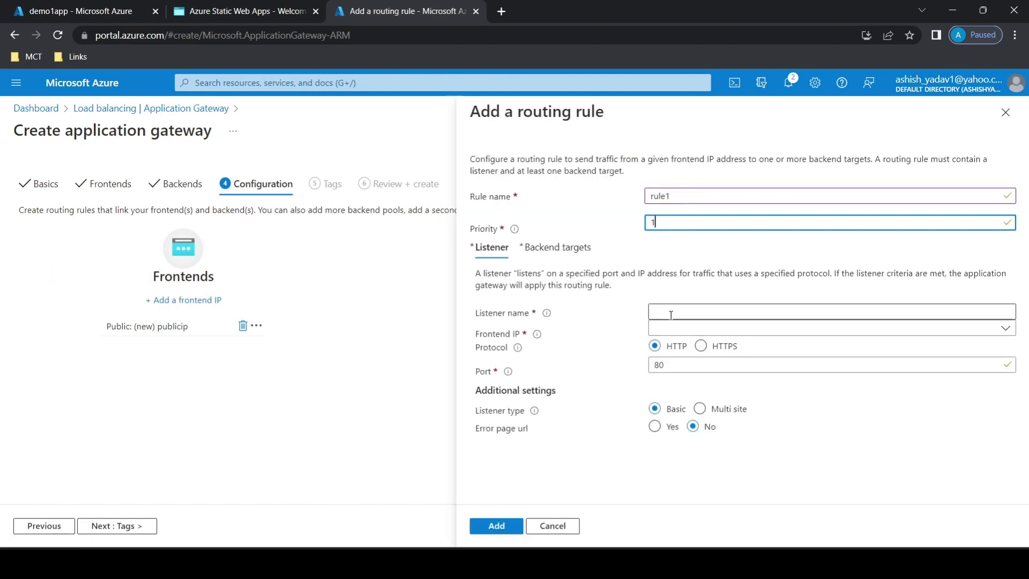
Name the rule's listener listener1 and assign it the Public frontend IP.
left_click(670, 313)
type("listen")
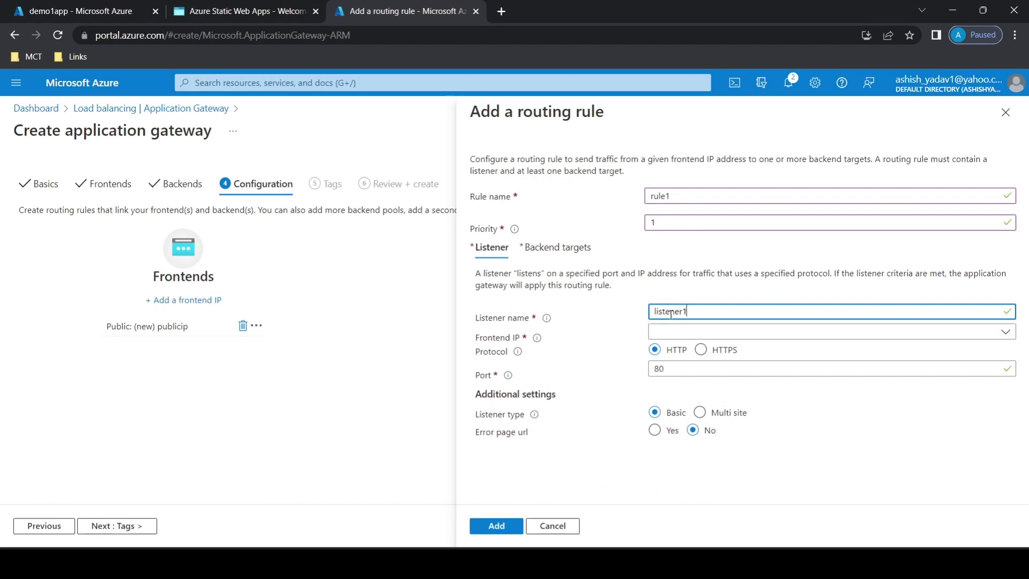
type("er1")
left_click(676, 331)
left_click(689, 354)
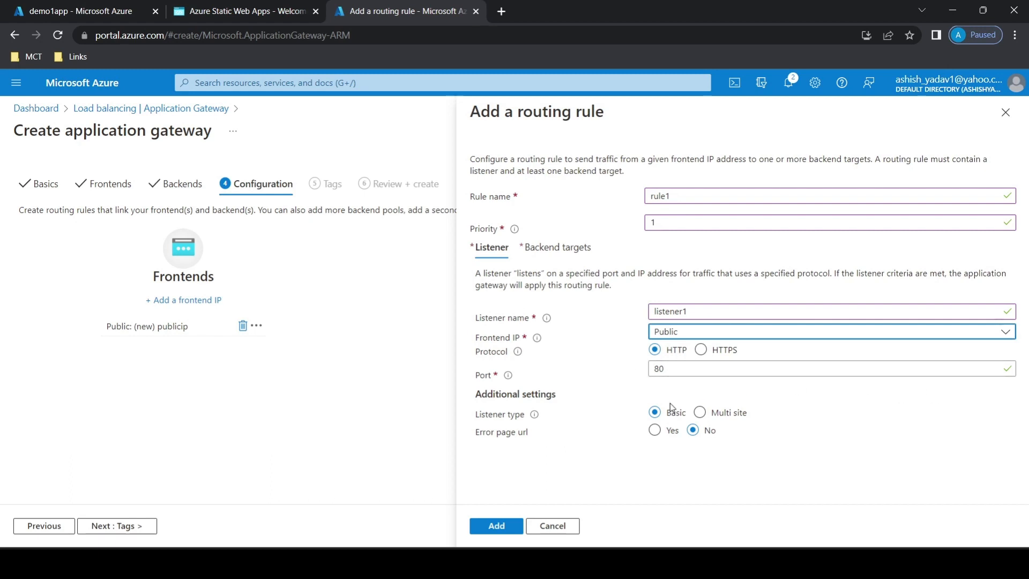
Set the backend pool named backend as the routing rule's backend target.
left_click(555, 248)
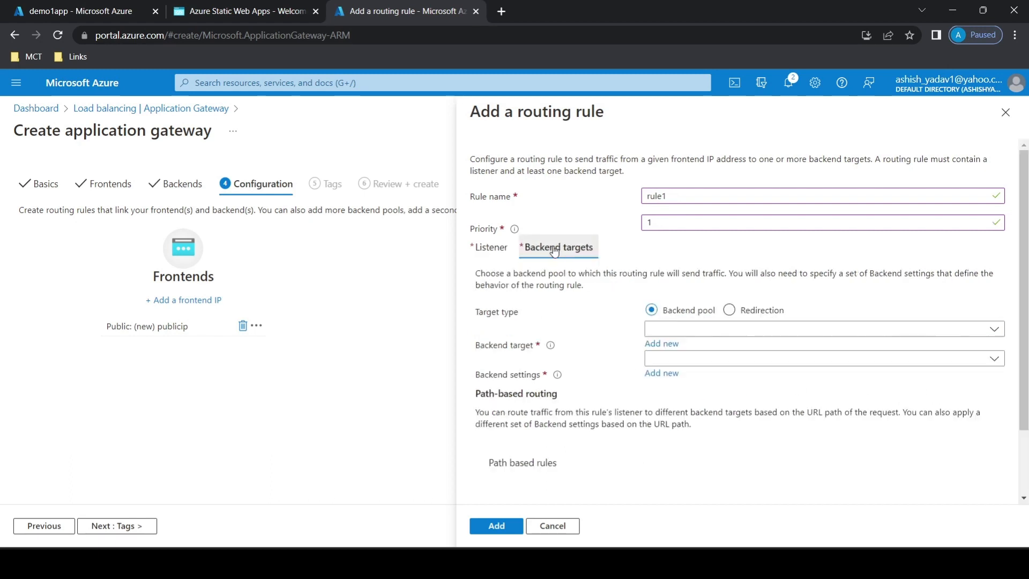
left_click(682, 331)
left_click(680, 353)
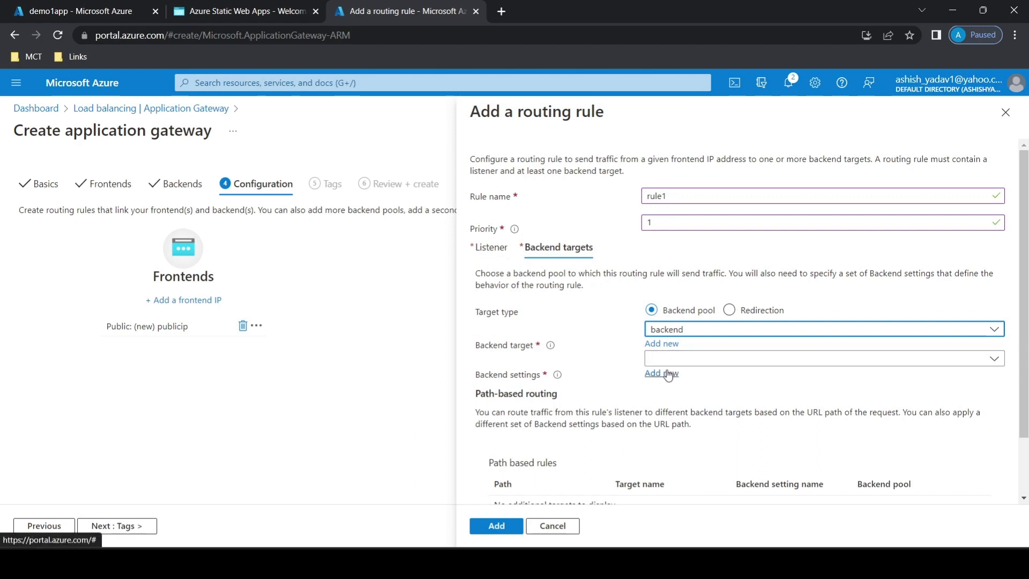
Start a new backend setting named backendsetting for the routing rule, using the HTTPS protocol and a well known CA certificate.
left_click(667, 374)
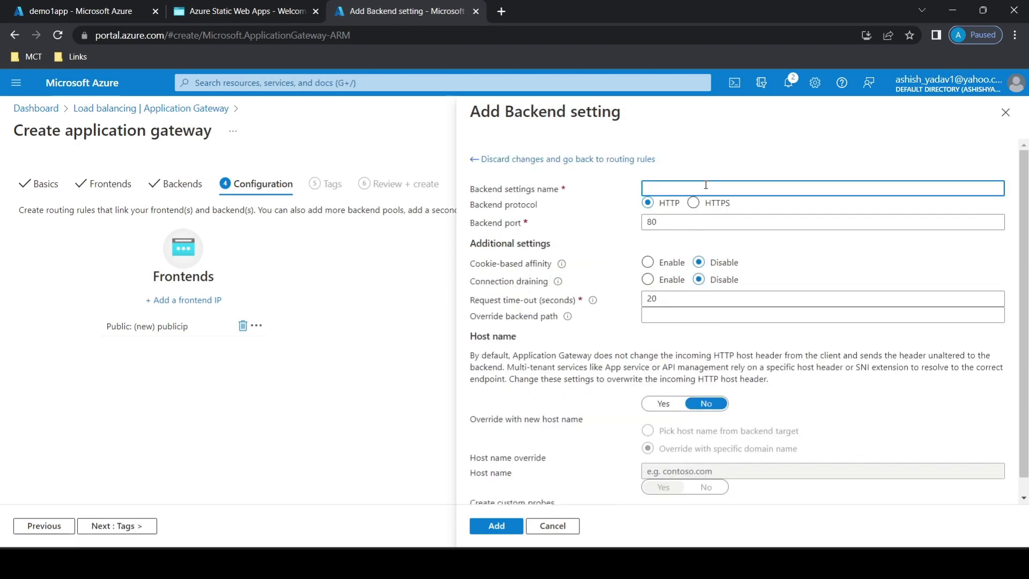
type("backendsetting")
left_click(694, 202)
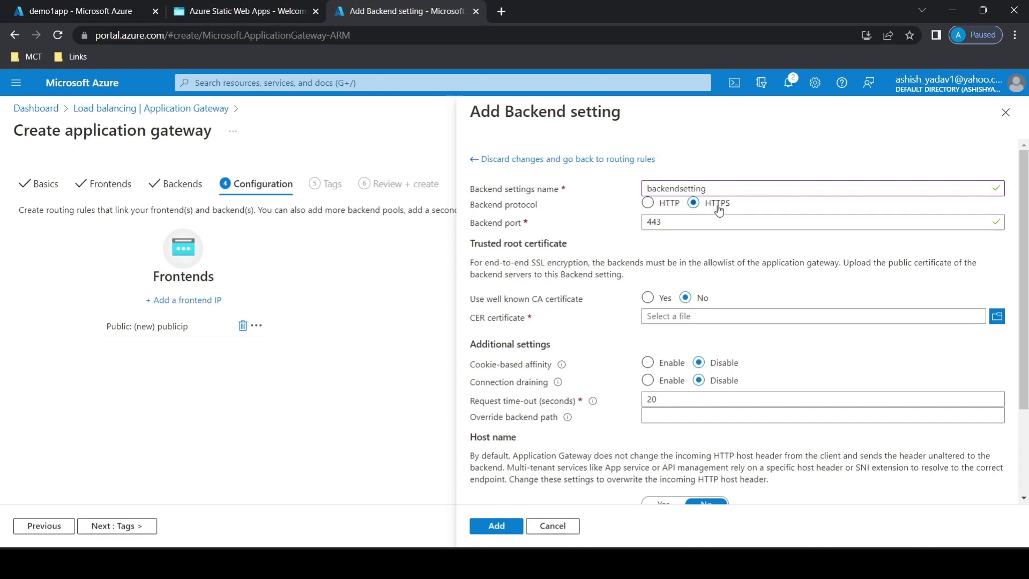
scroll(731, 235, "down", 1)
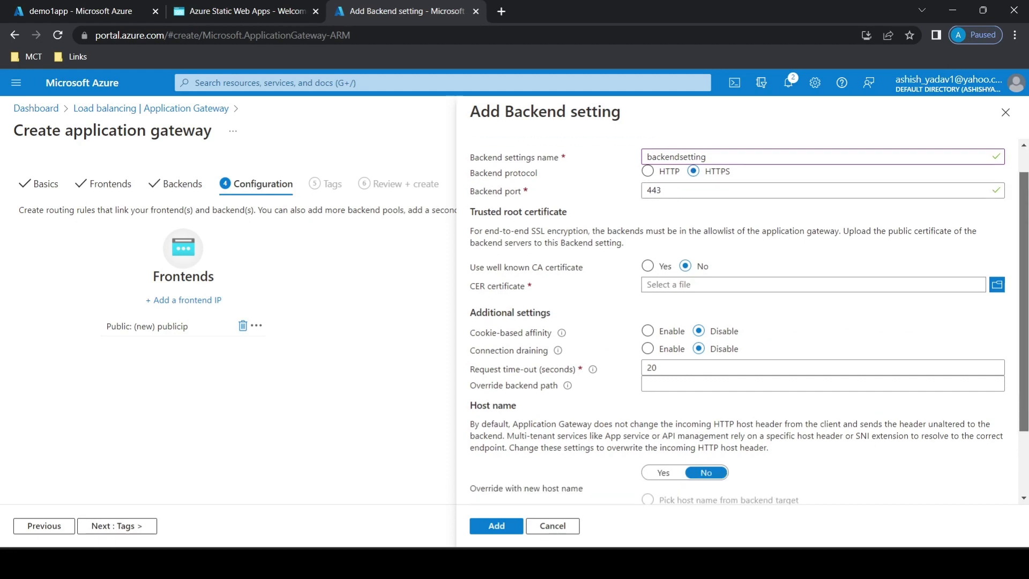
left_click(648, 245)
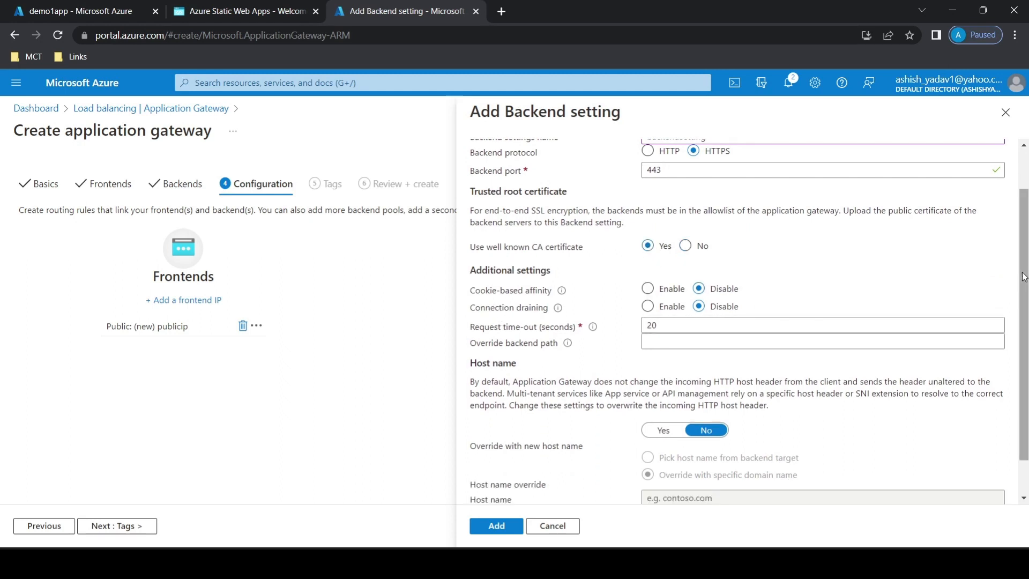
Override the host name by picking it from the backend target, disable custom probes, and add the backend setting.
scroll(673, 408, "down", 1)
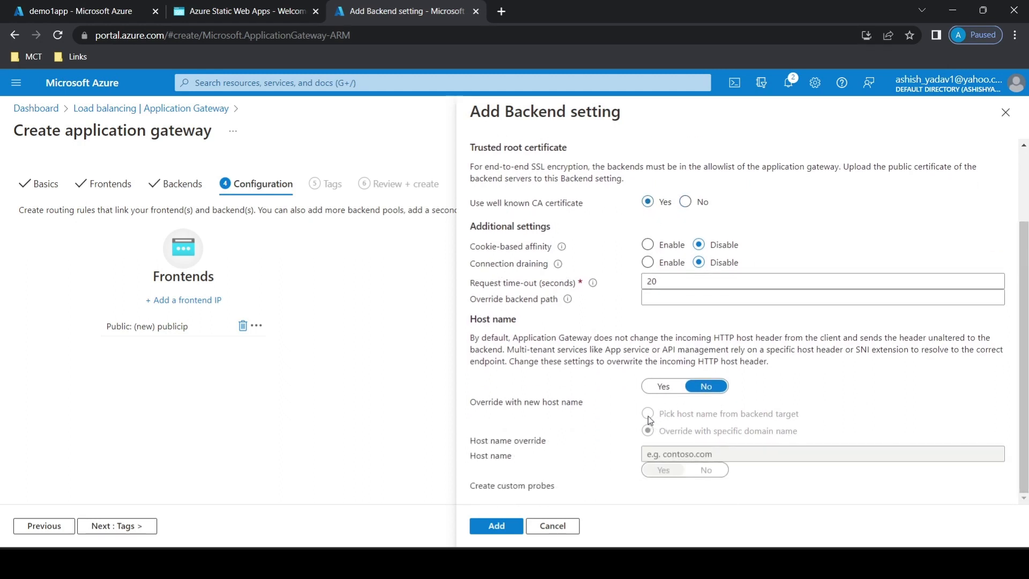
left_click(661, 387)
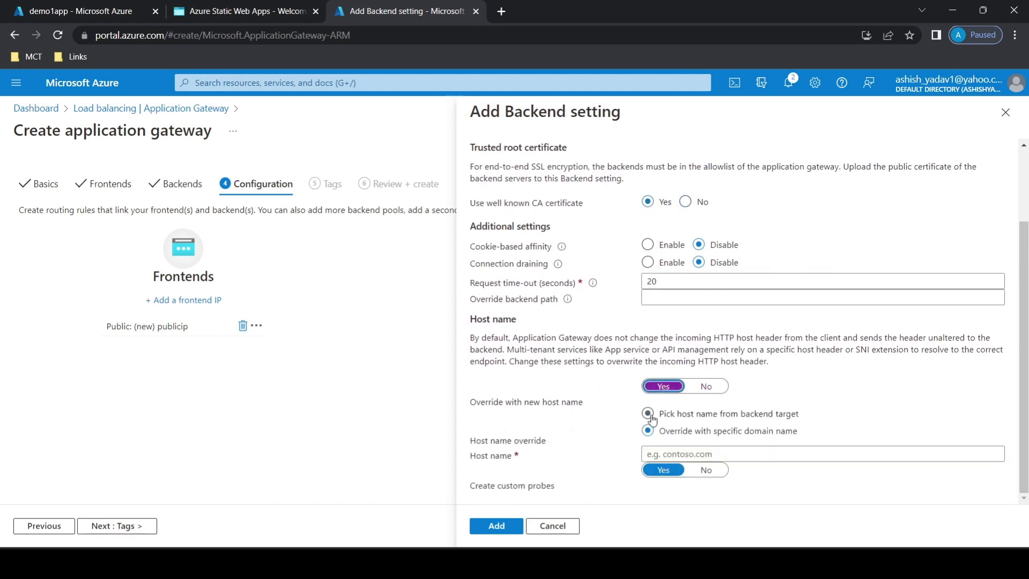
left_click(649, 415)
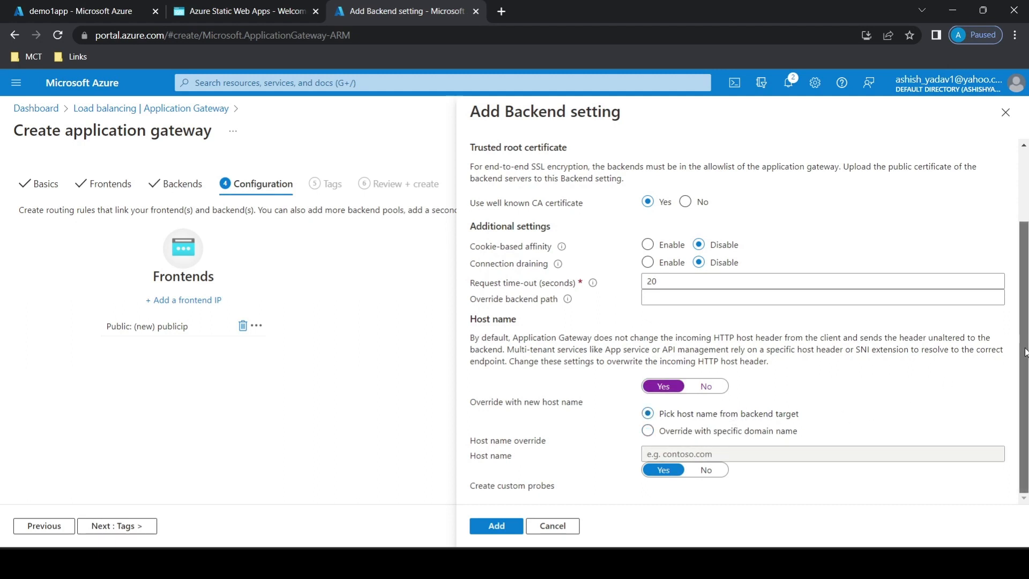
left_click(707, 470)
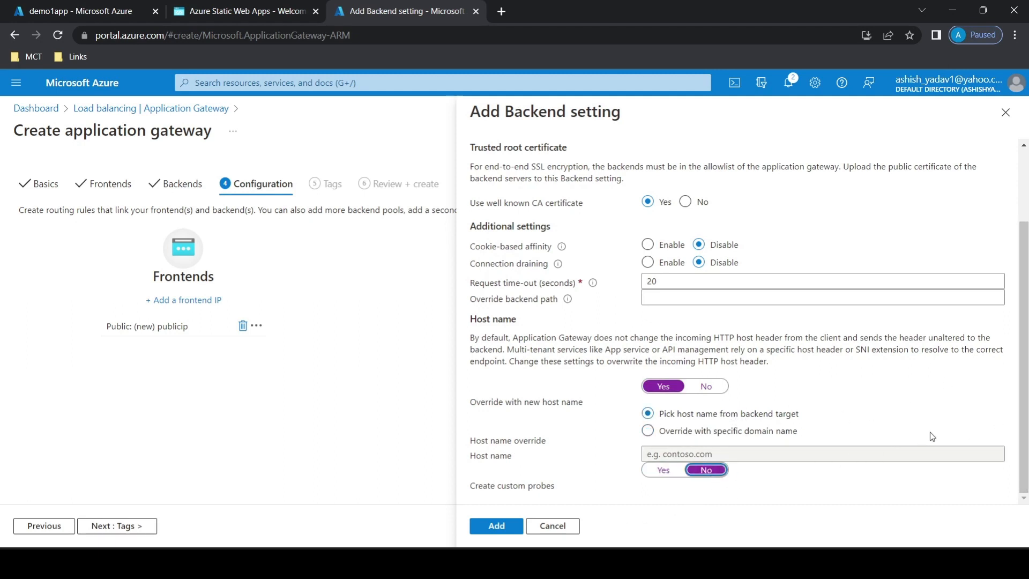
left_click(507, 526)
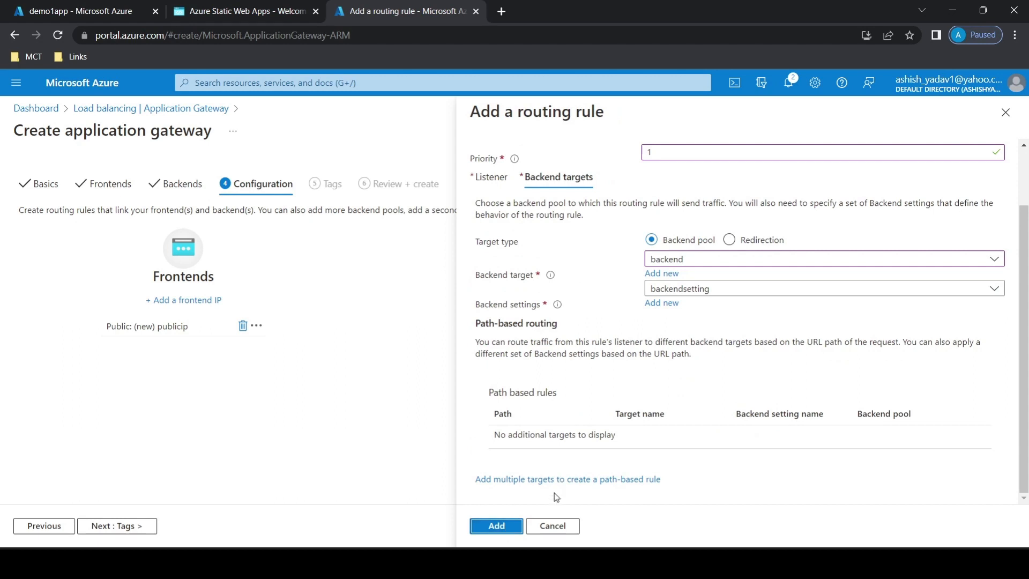
Add the routing rule after checking its listener, then skip the tags and create the application gateway.
left_click(502, 182)
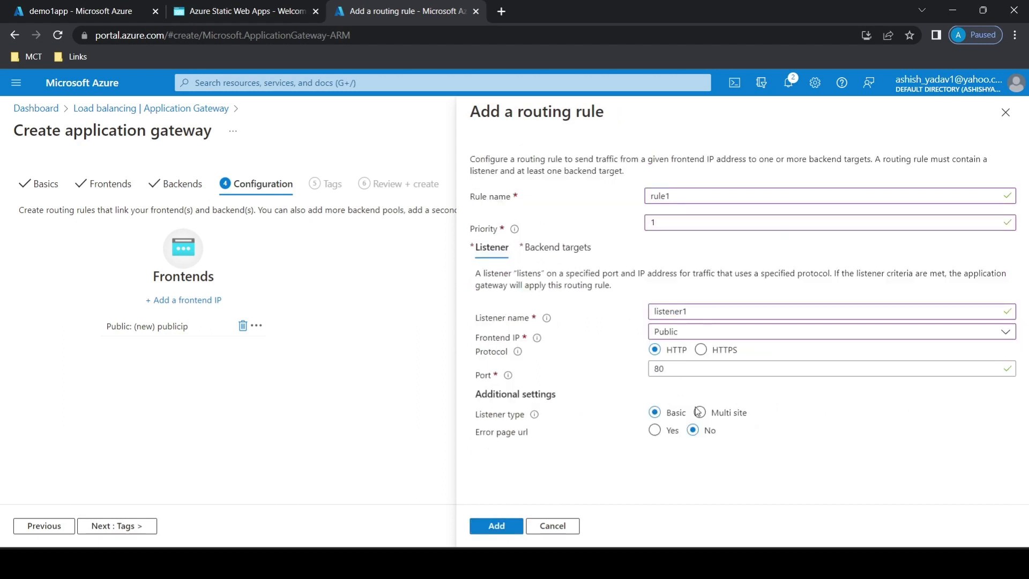
left_click(503, 528)
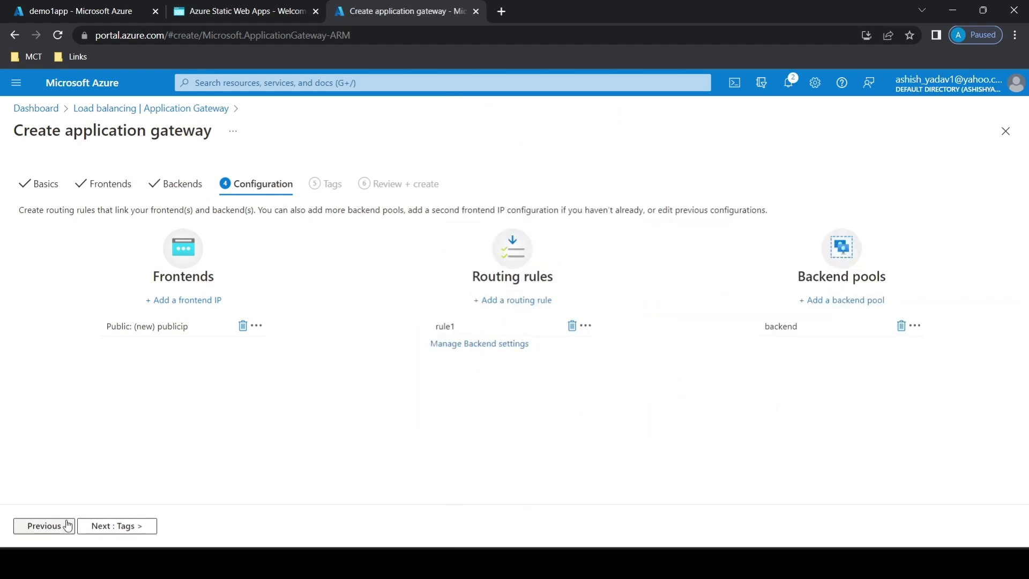
left_click(127, 526)
left_click(139, 527)
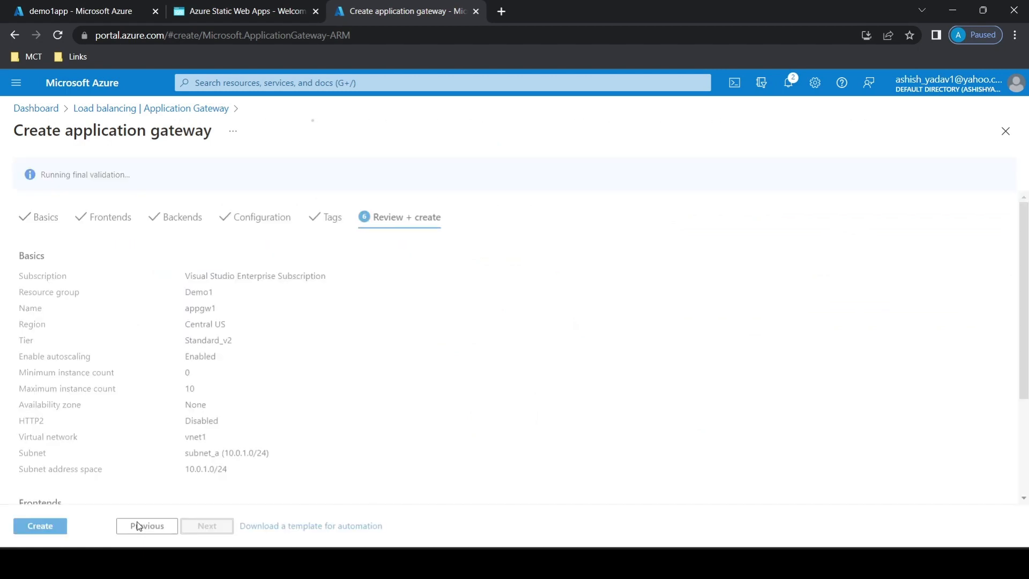
left_click(52, 524)
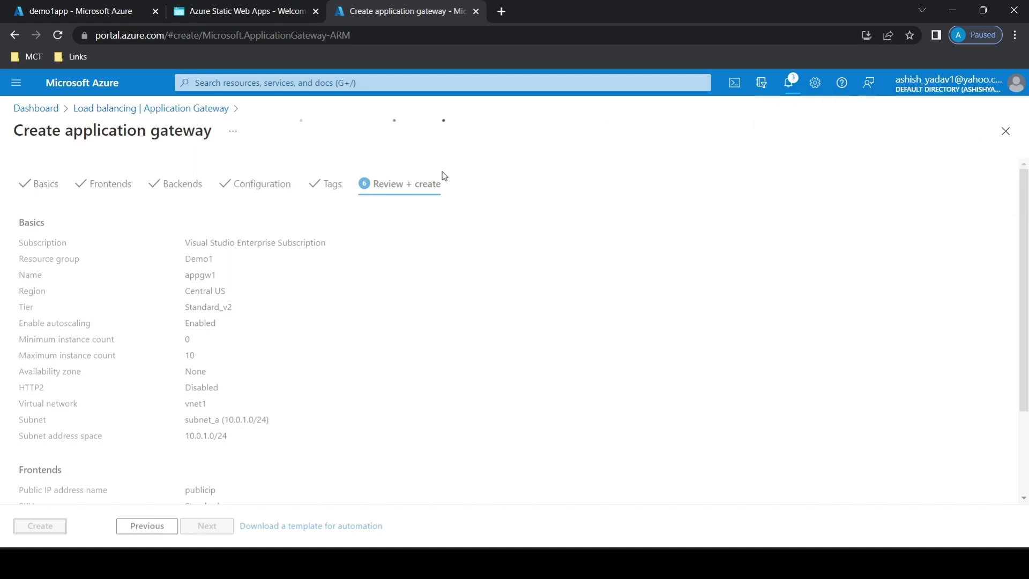
Open the details of demo1app's approved private endpoint connection.
left_click(97, 11)
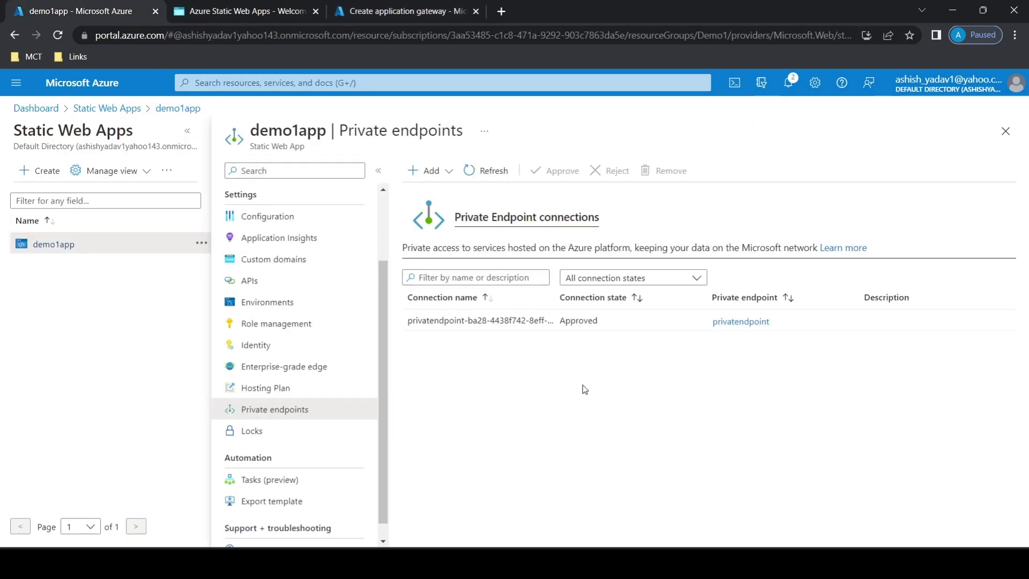
left_click(499, 183)
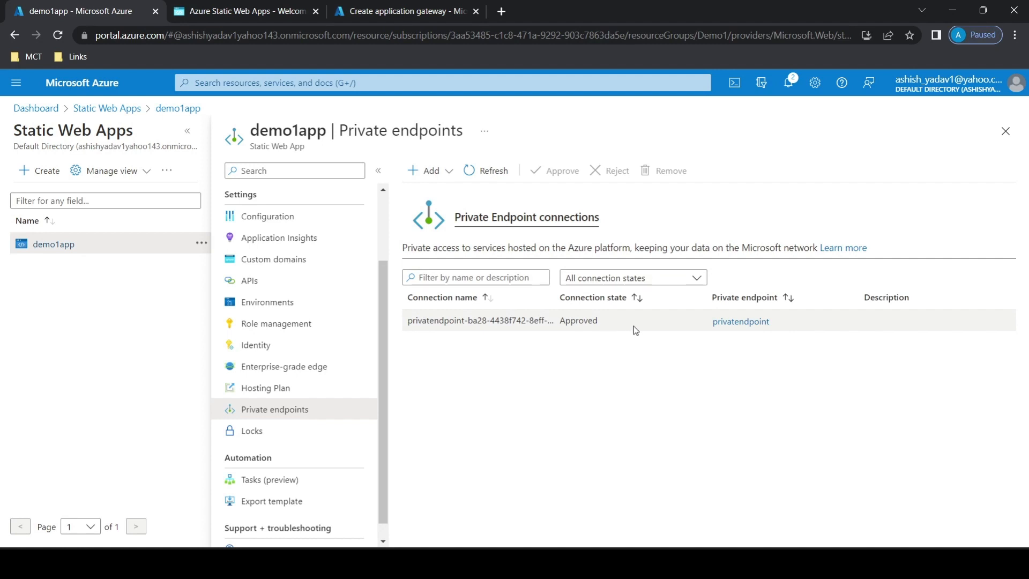
left_click(721, 324)
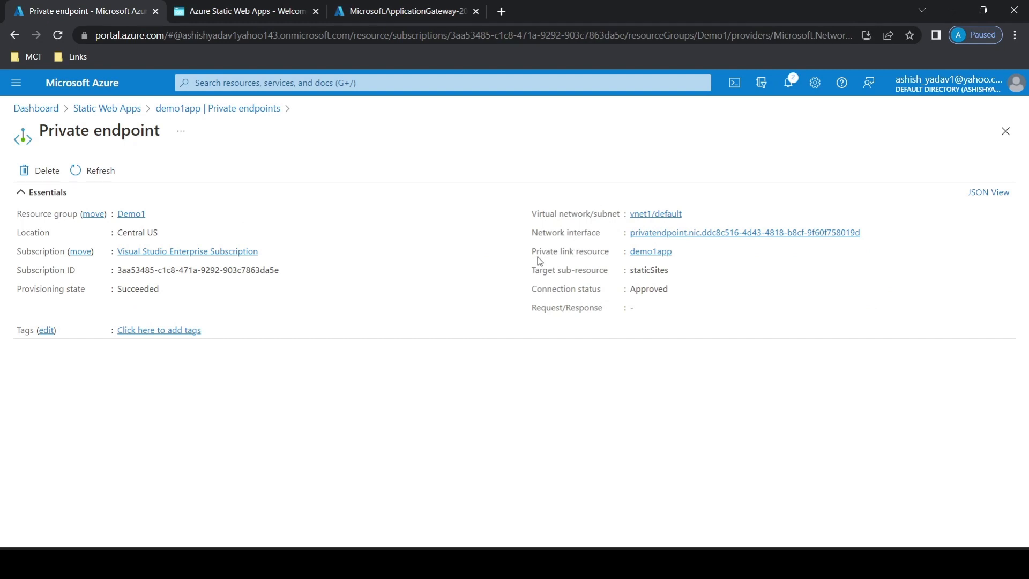
Find privatendpoint among the private endpoints and examine its DNS configuration for the FQDNs and IP addresses.
left_click(312, 81)
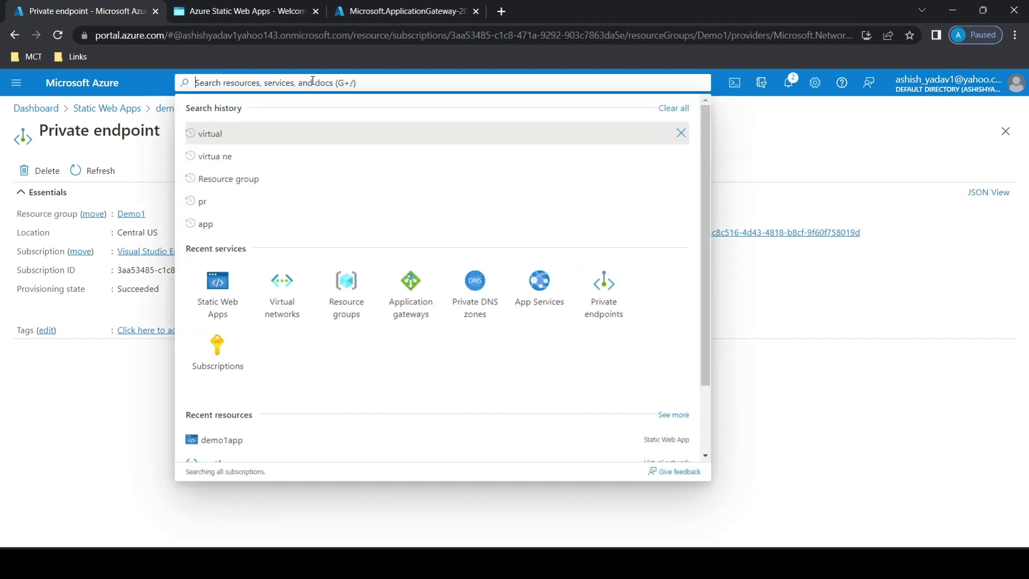
type("priv")
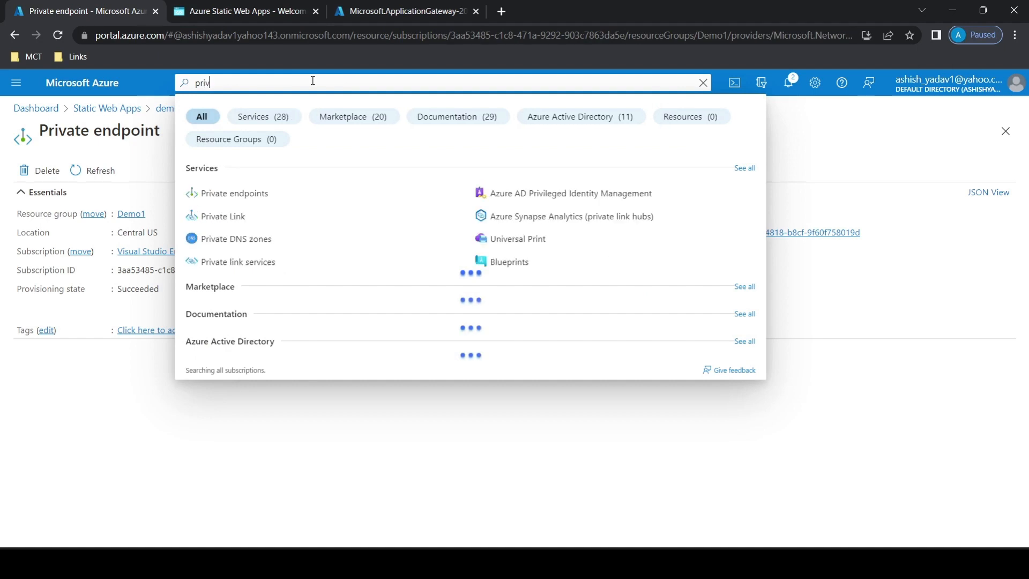
type("ate")
left_click(238, 197)
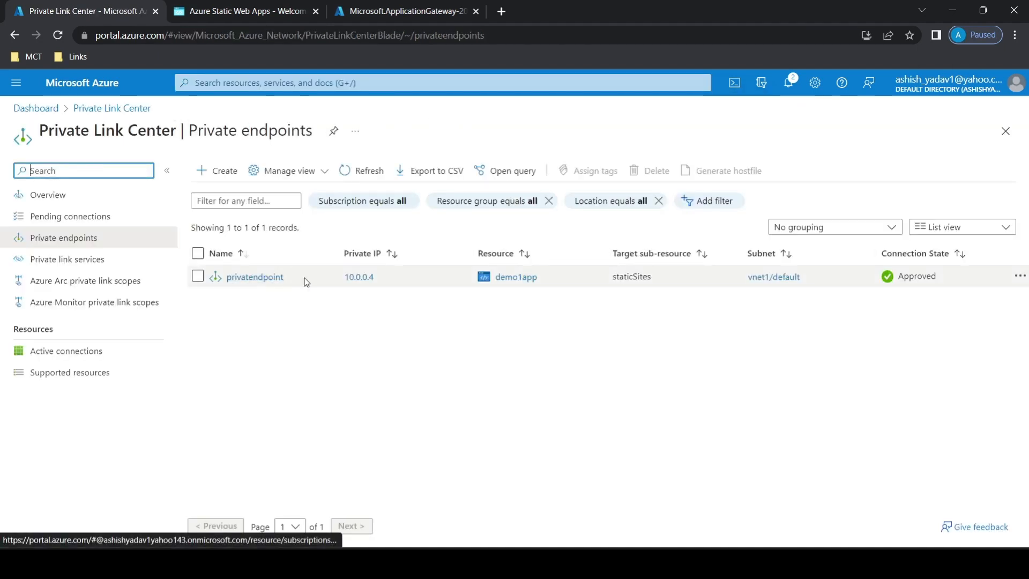
left_click(255, 280)
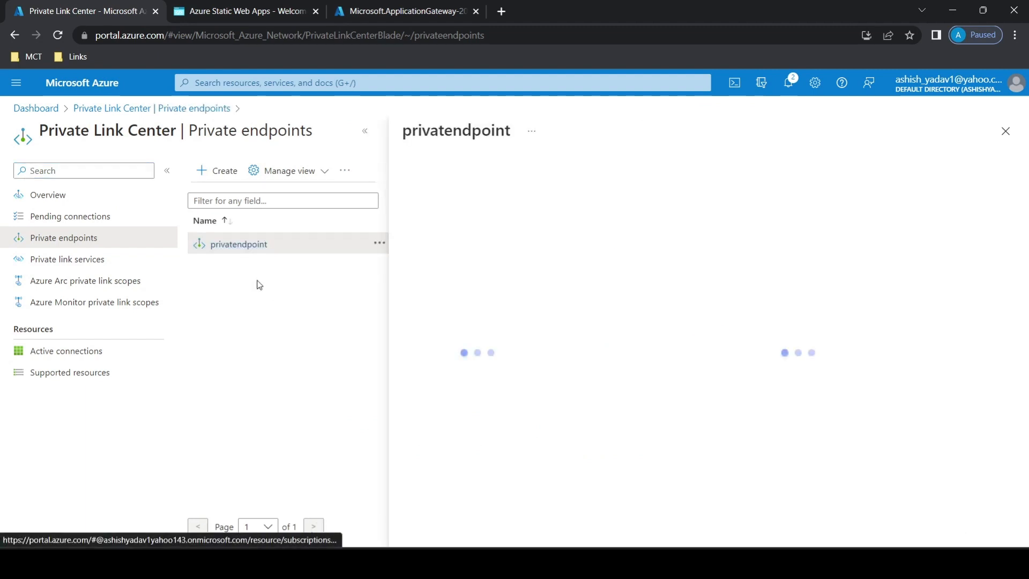
left_click(369, 137)
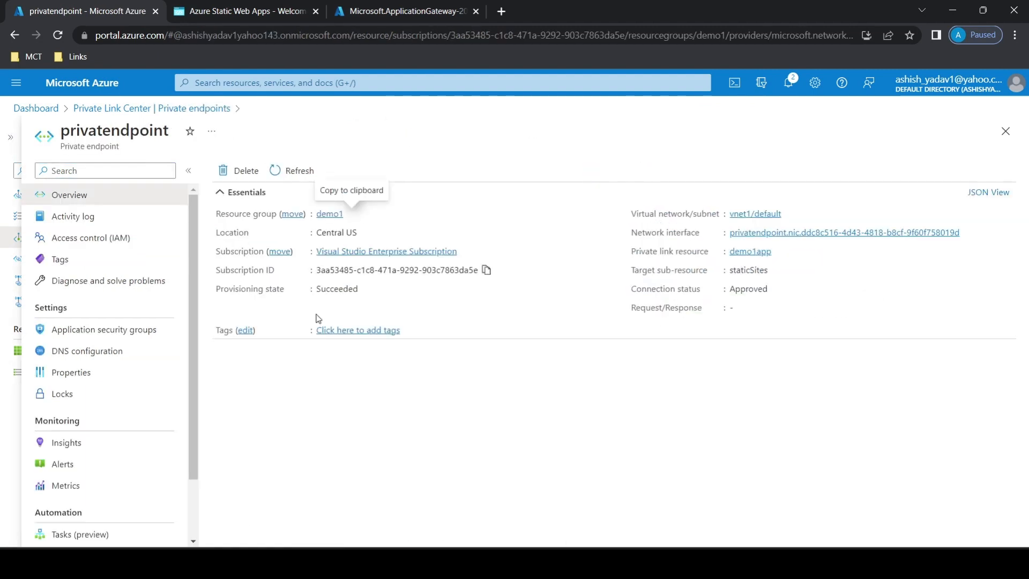
left_click(127, 350)
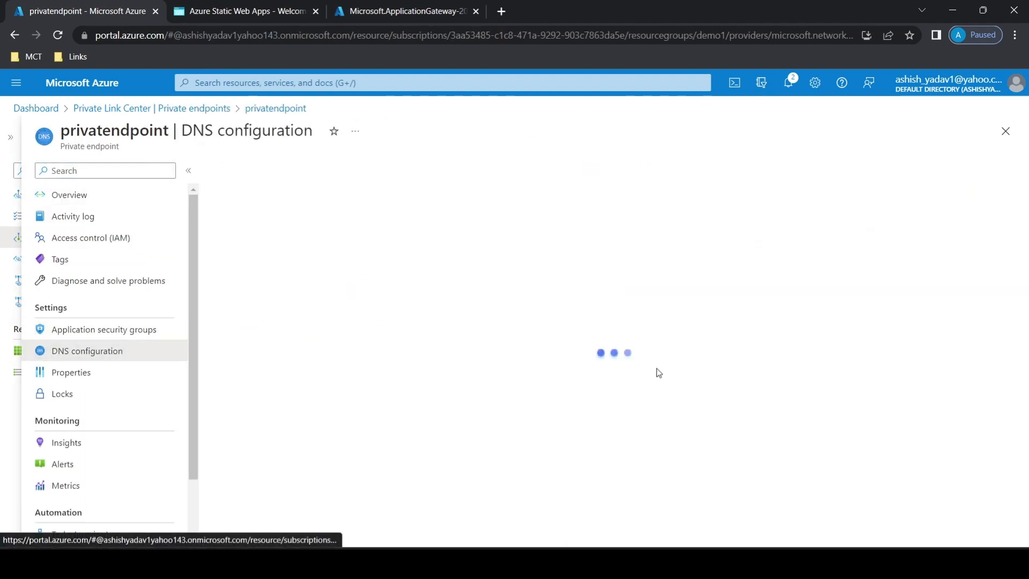
scroll(1028, 290, "down", 2)
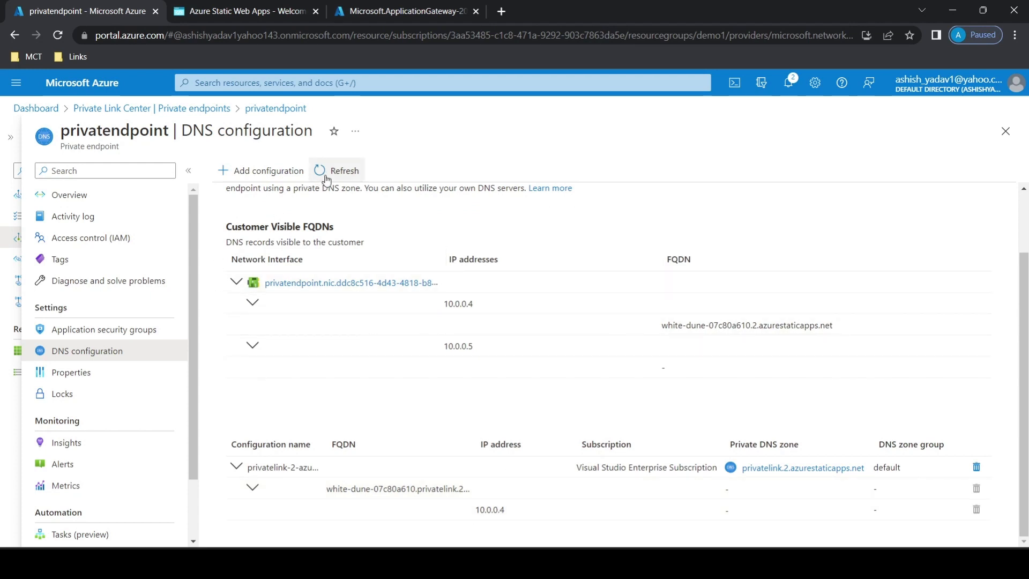
Find the static web app demo1app from the dashboard and browse to its site to test public access.
left_click(49, 108)
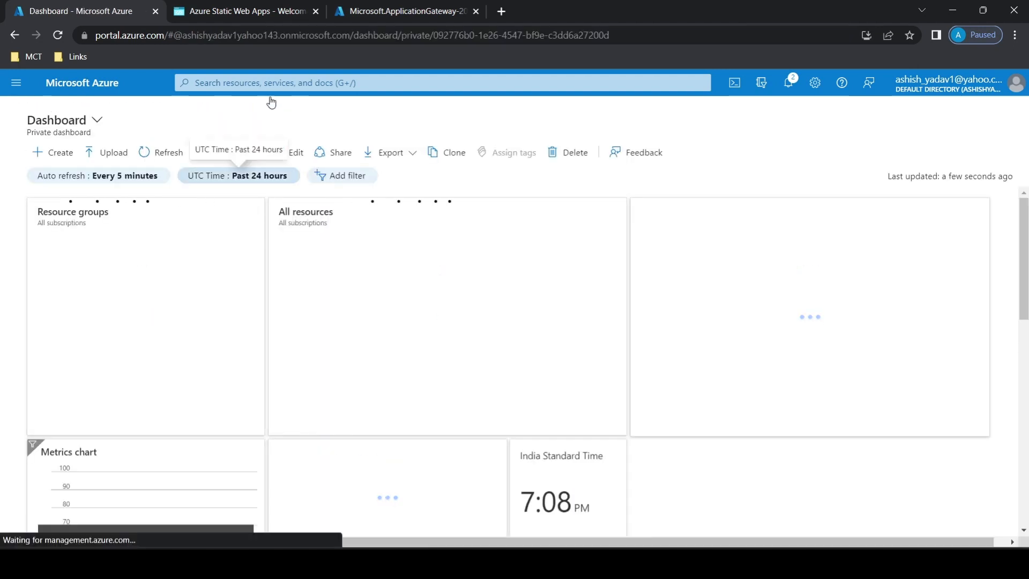
left_click(274, 84)
type("sttsic")
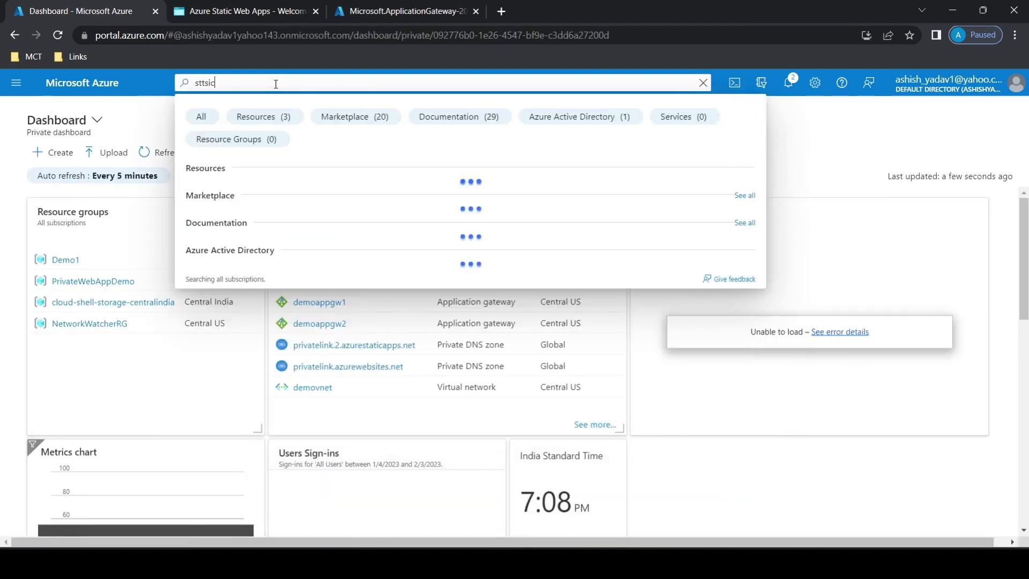
key("BackSpace")
key("BackSpace")
key("BackSpace")
key("BackSpace")
type("at")
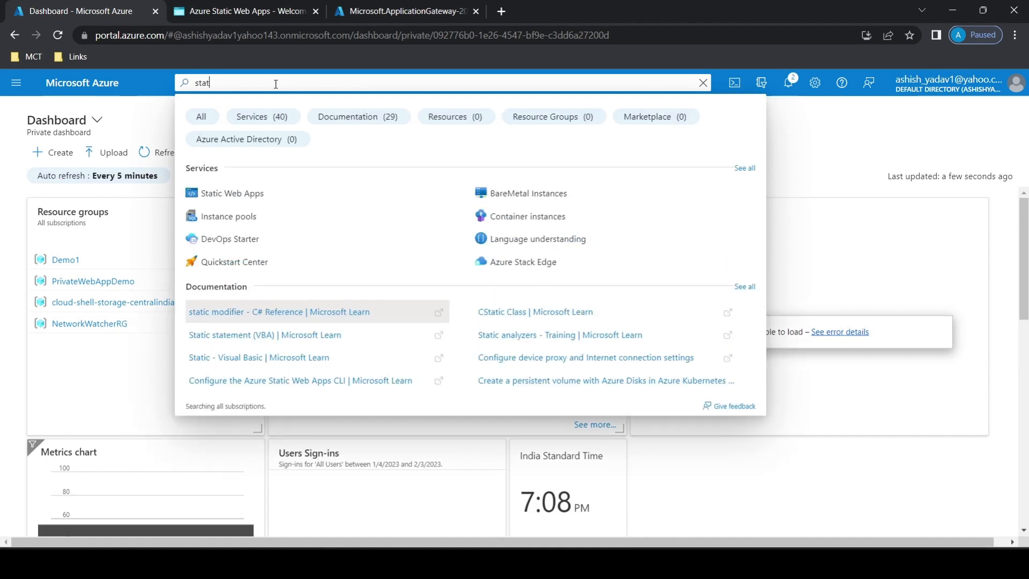
type("ic")
left_click(230, 195)
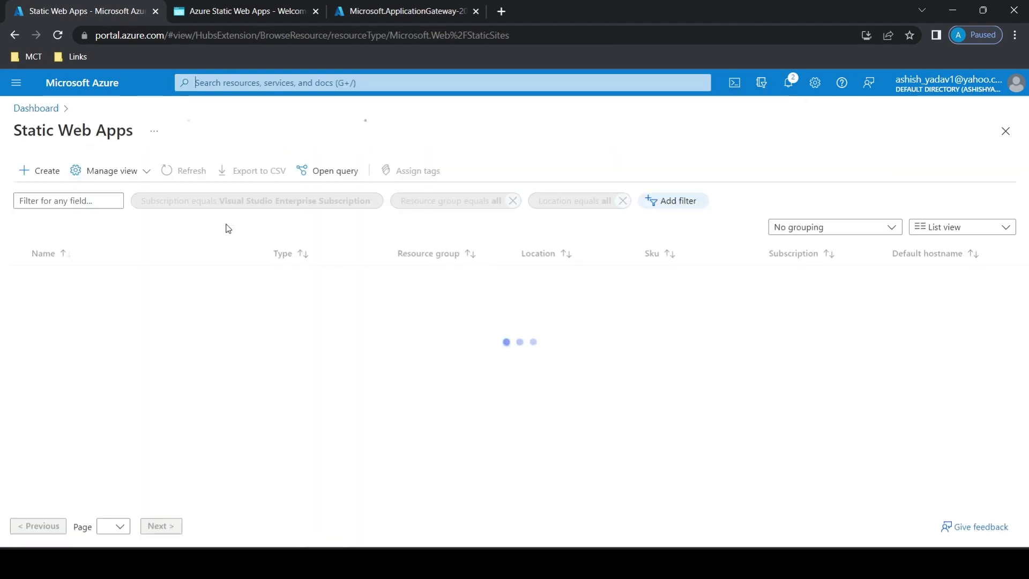
left_click(65, 276)
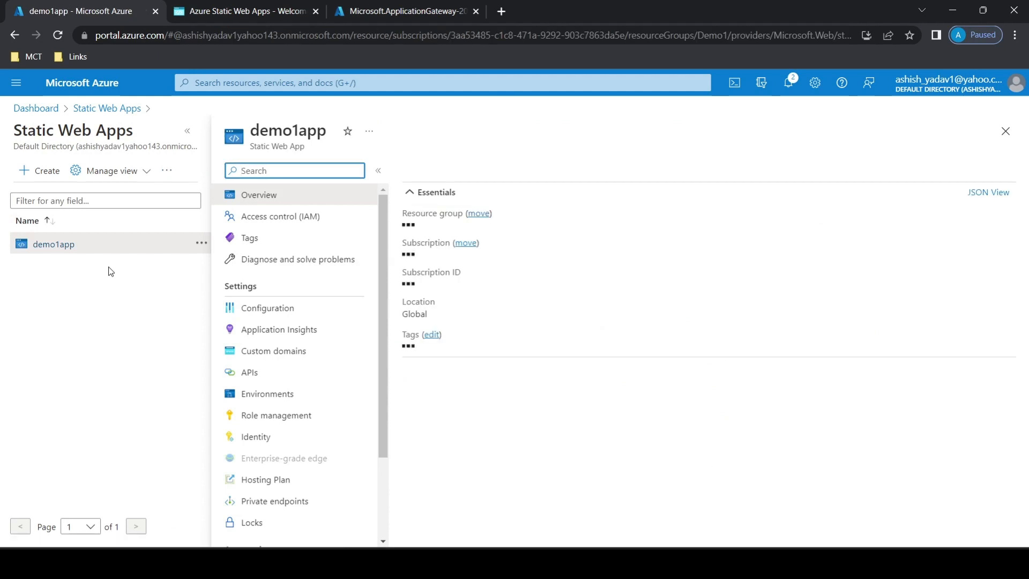
left_click(426, 170)
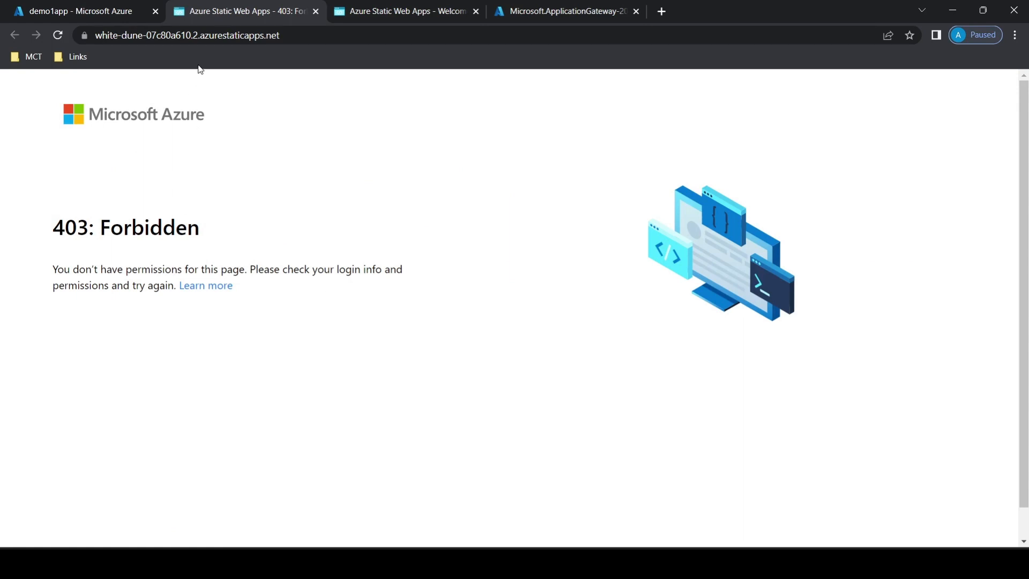
Go from the finished gateway deployment to resource group Demo1 and open appgw1 in a separate browser tab.
left_click(98, 7)
left_click(560, 11)
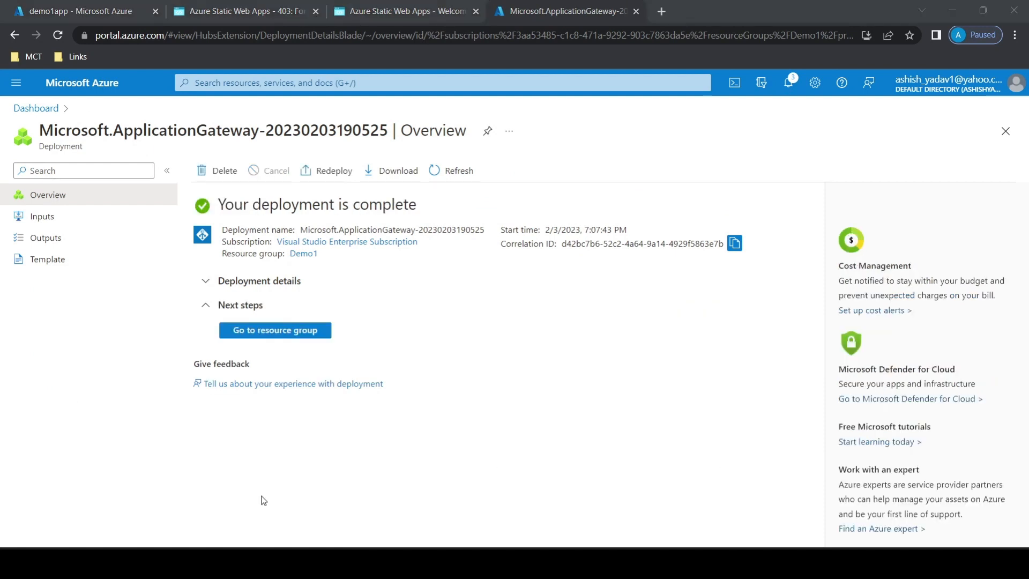
left_click(272, 335)
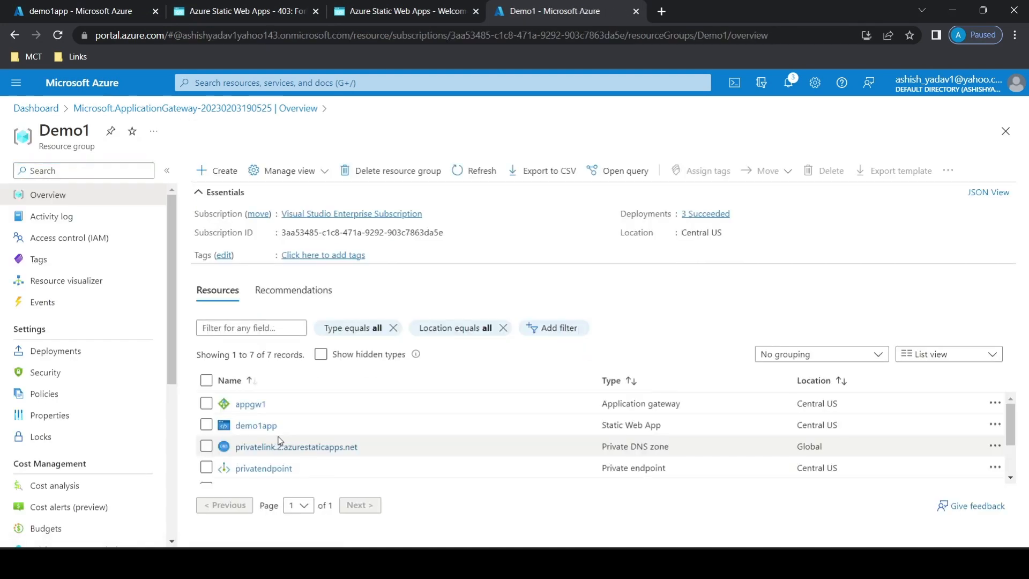
right_click(258, 405)
left_click(311, 274)
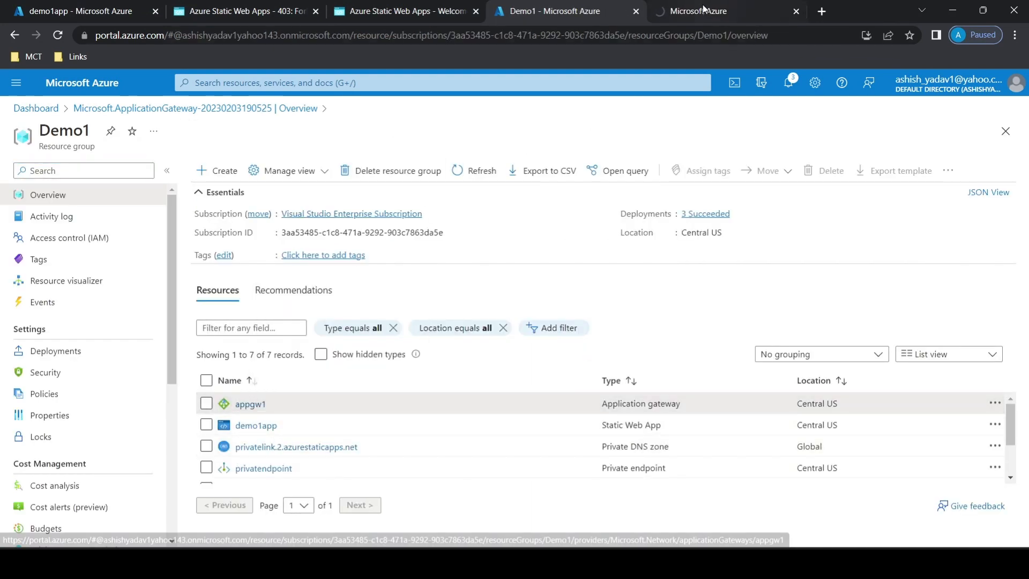
left_click(705, 10)
Reload the already open static web app page to recheck its public access, and return to the appgw1 overview.
left_click(371, 15)
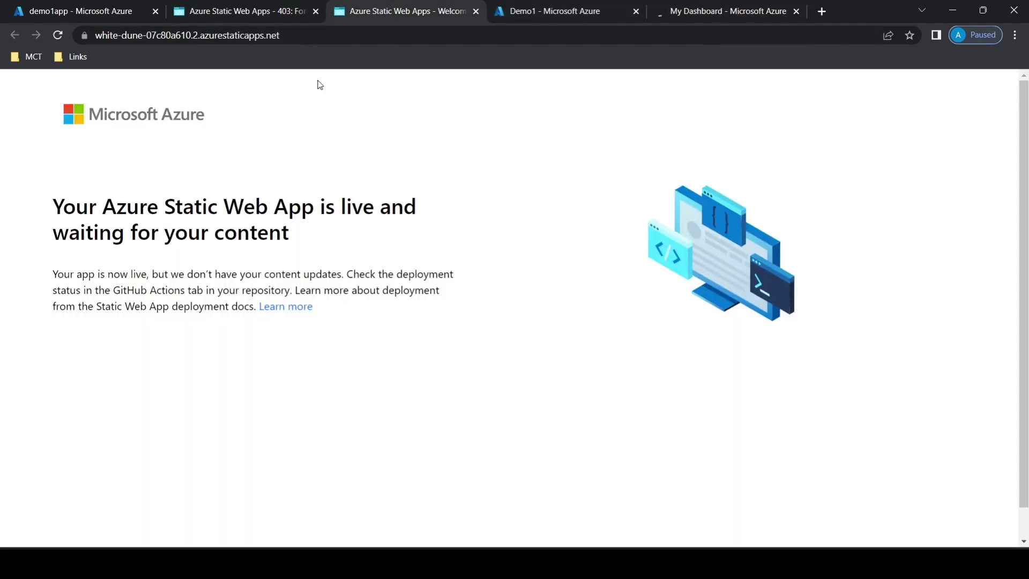
left_click(58, 36)
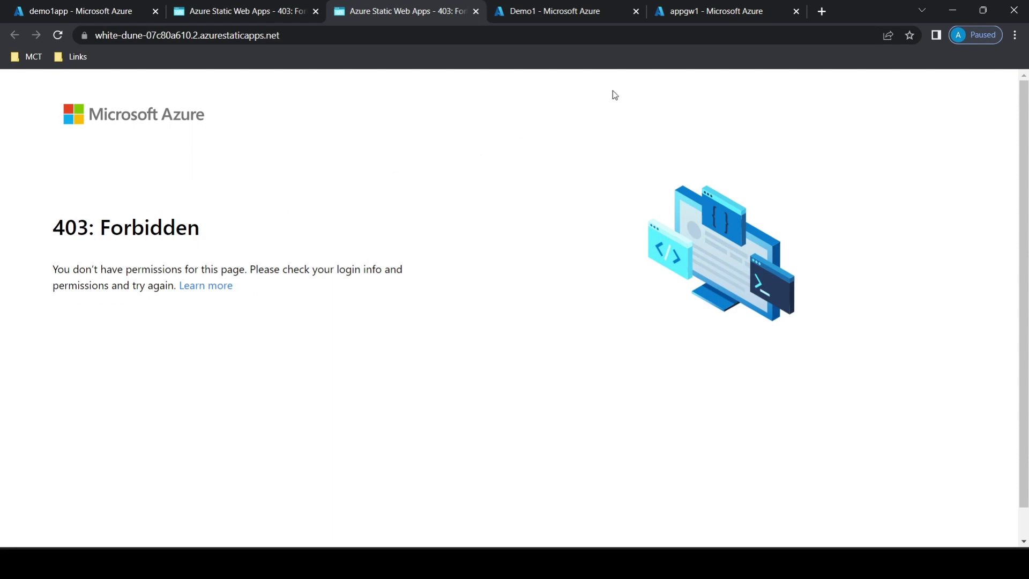
left_click(708, 13)
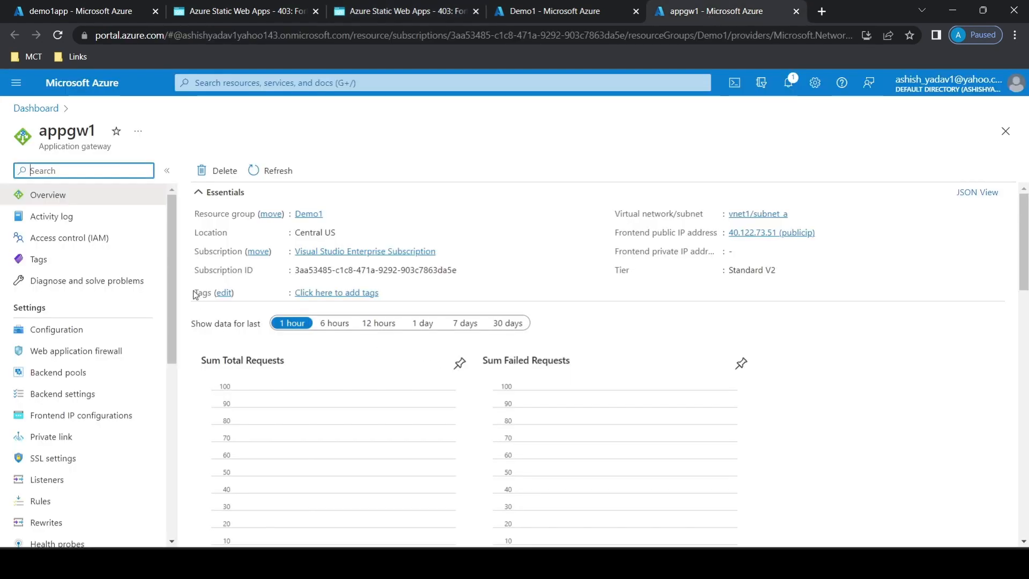
Open the backend pool named backend of appgw1 for editing.
scroll(138, 340, "down", 2)
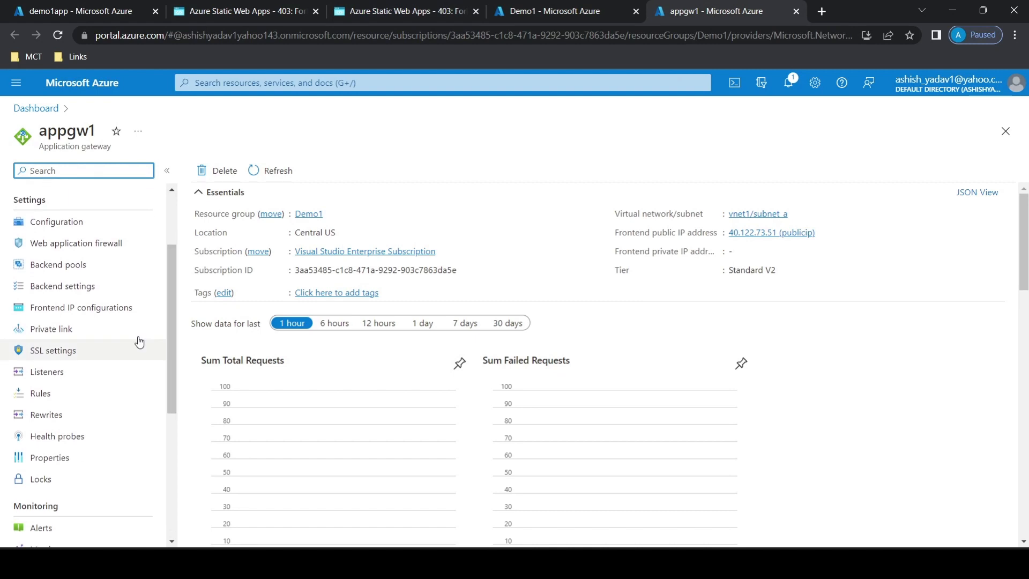
left_click(77, 271)
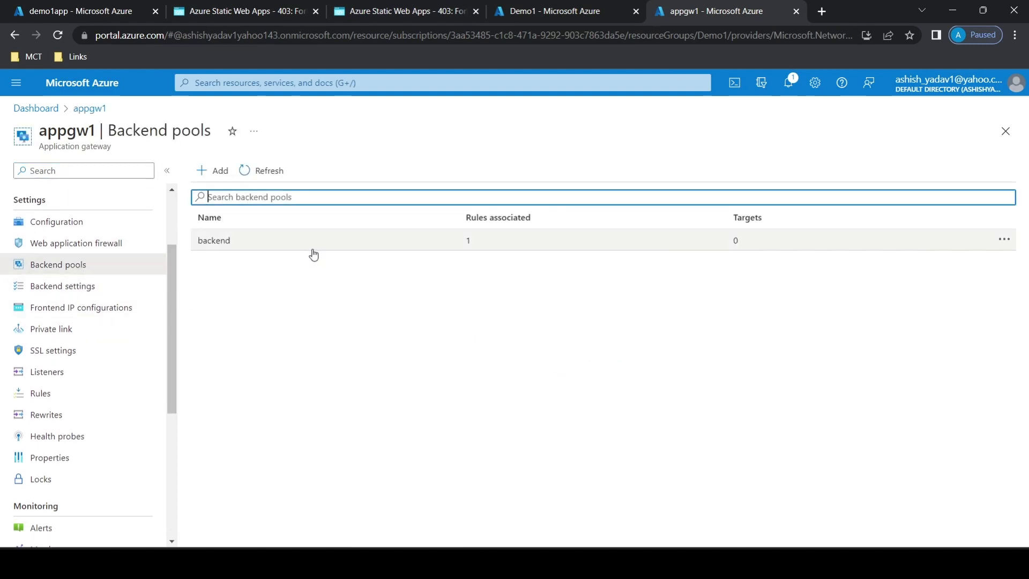
left_click(314, 249)
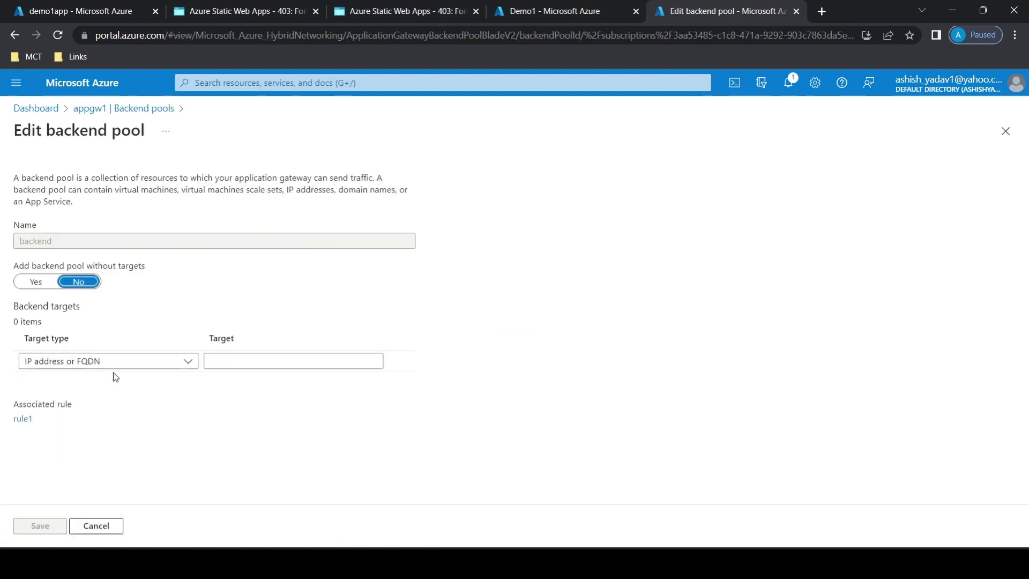
Copy the URL of static web app demo1app and paste it as the backend pool's IP address or FQDN target.
left_click(246, 363)
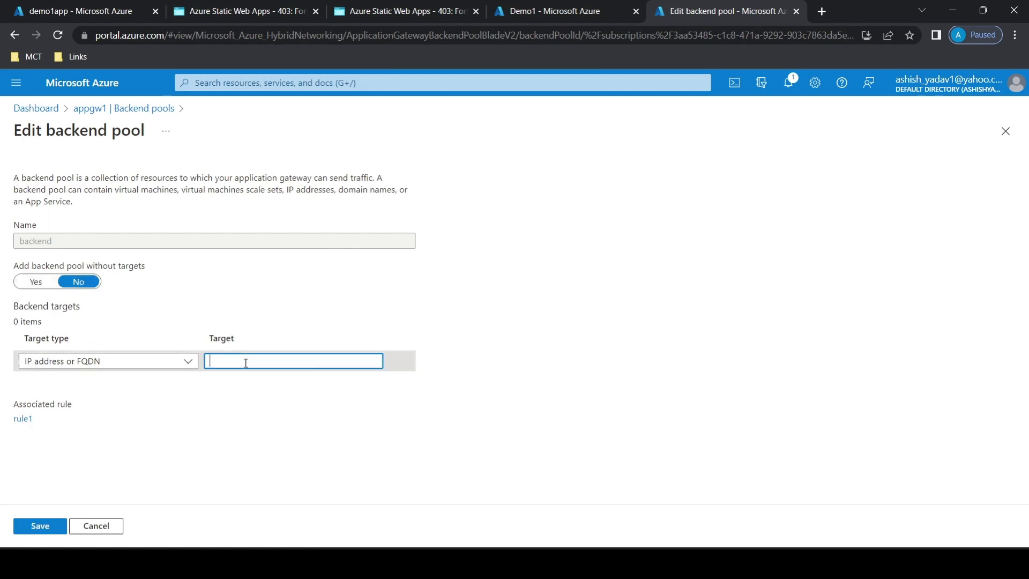
key("ctrl+1")
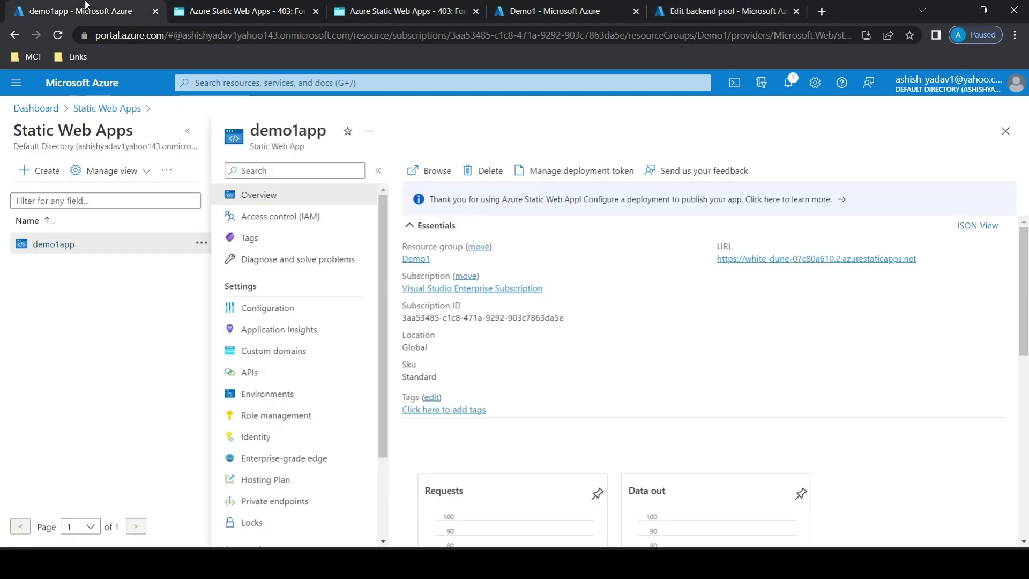
left_click(924, 259)
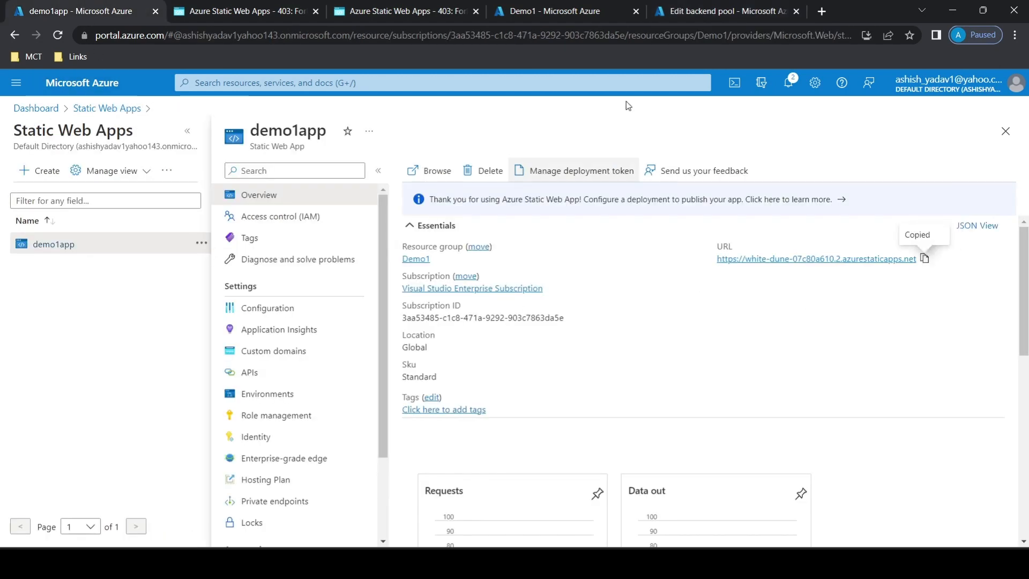
left_click(673, 8)
right_click(264, 364)
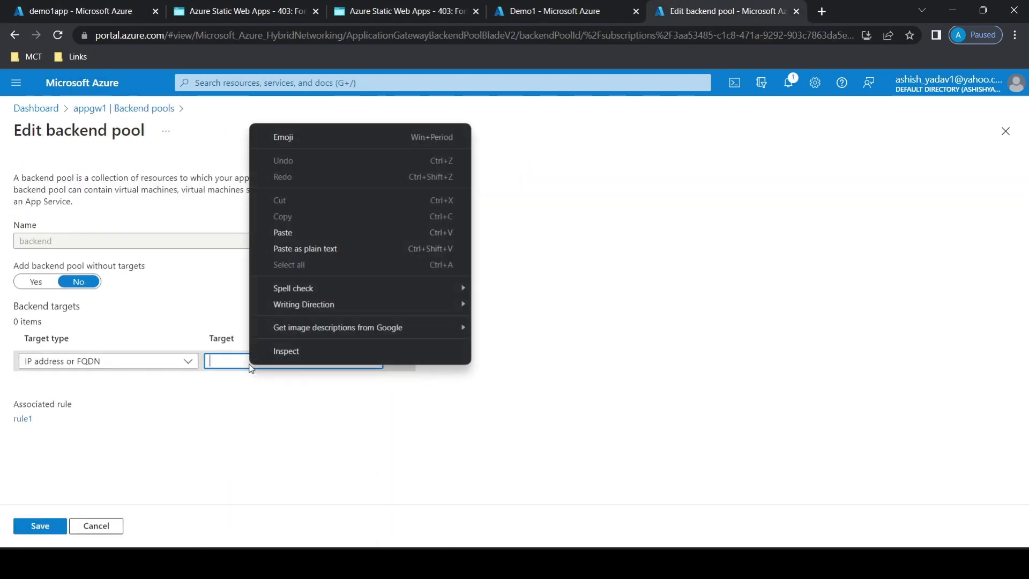
left_click(310, 230)
key("Left")
key("Left")
key("Left")
key("Left")
key("Left")
key("Left")
key("Left")
key("Left")
key("Left")
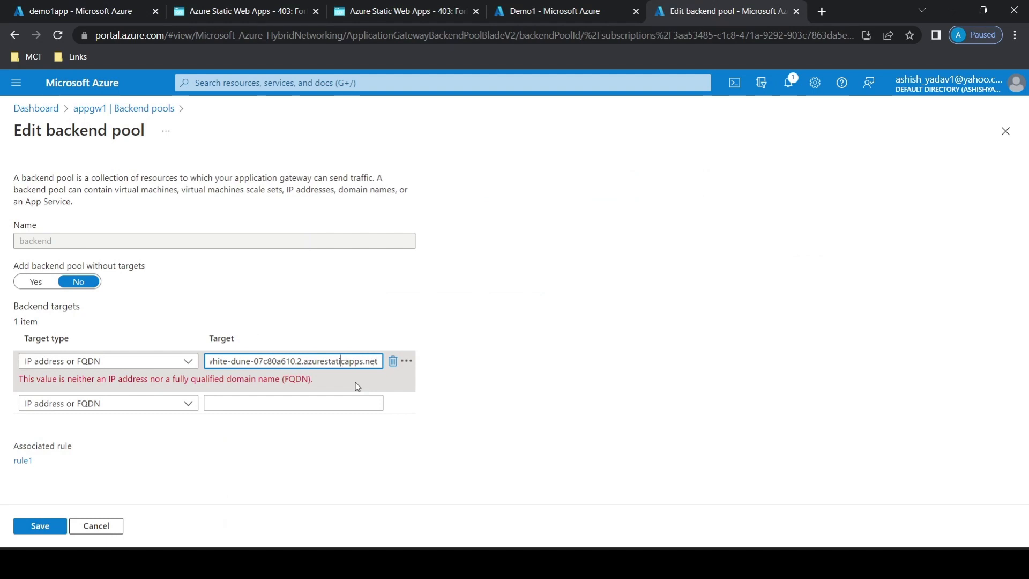
key("Home")
key("Delete")
key("Delete")
key("Delete")
key("Delete")
key("Delete")
key("Delete")
key("Delete")
key("Delete")
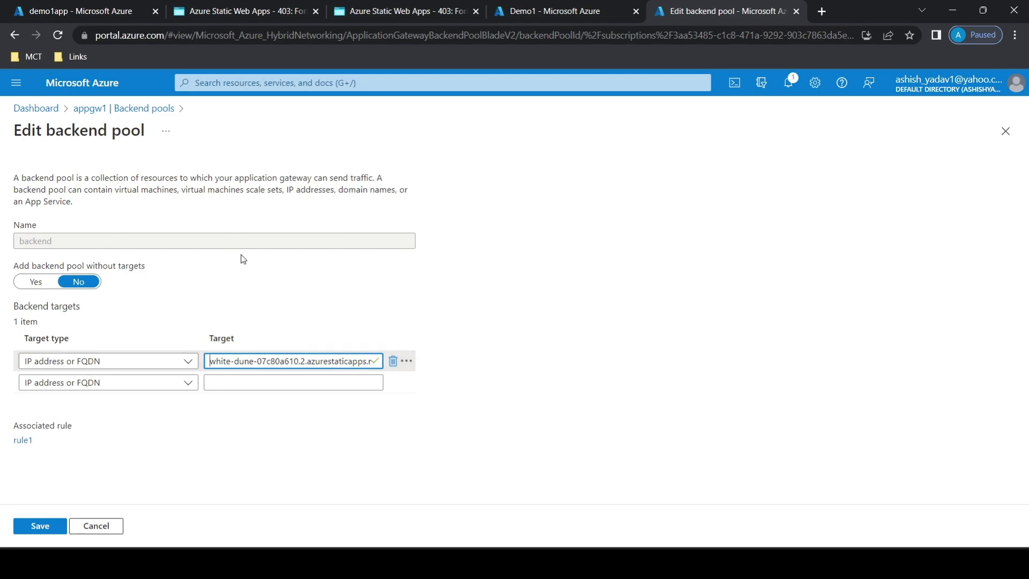
left_click(41, 525)
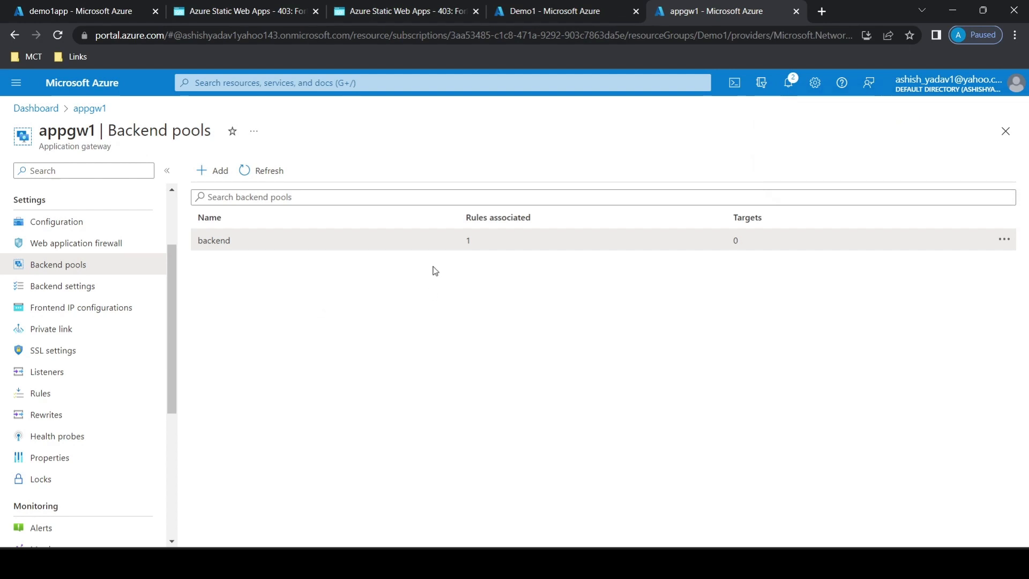
left_click(787, 112)
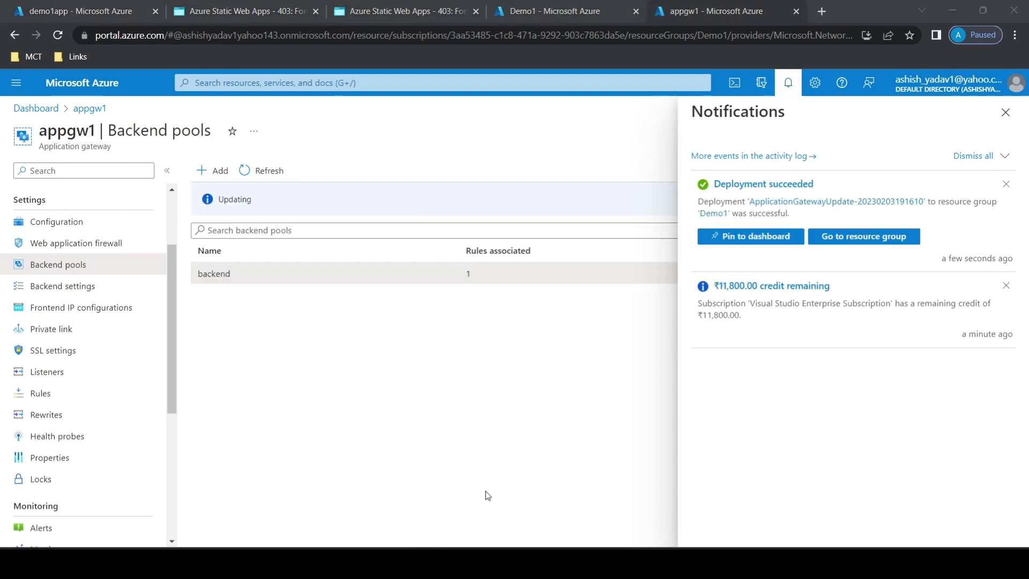
left_click(1005, 112)
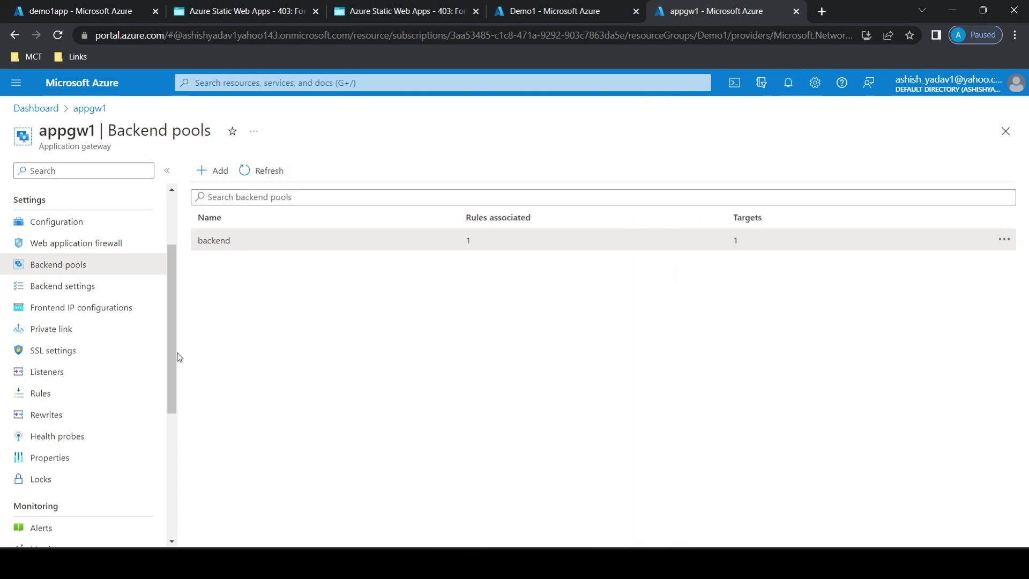
Return to the appgw1 overview and open its frontend public IP resource publicip in a separate browser tab.
left_click_drag(172, 358, 173, 308)
left_click(76, 197)
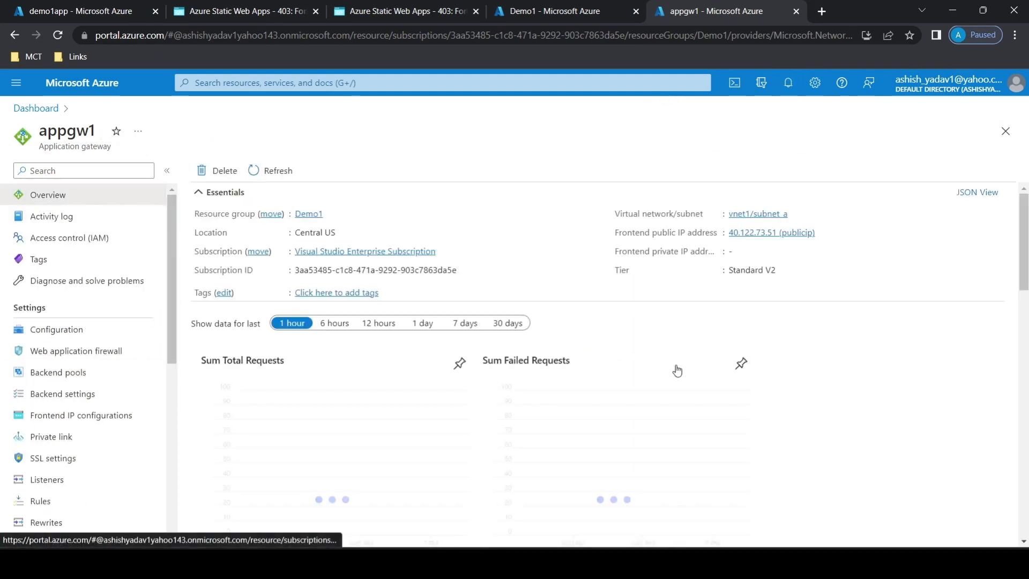
right_click(752, 236)
left_click(785, 244)
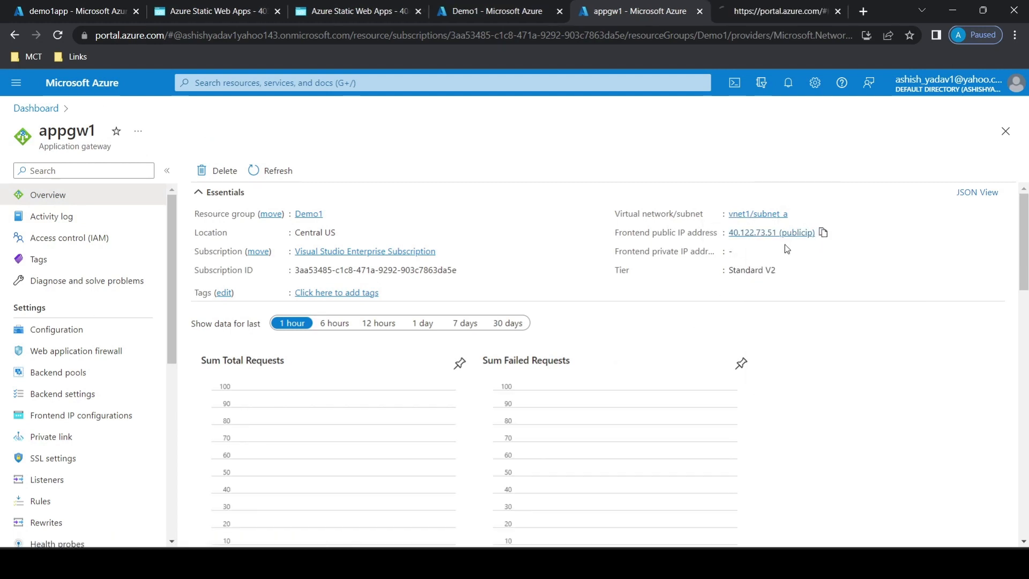
left_click(761, 12)
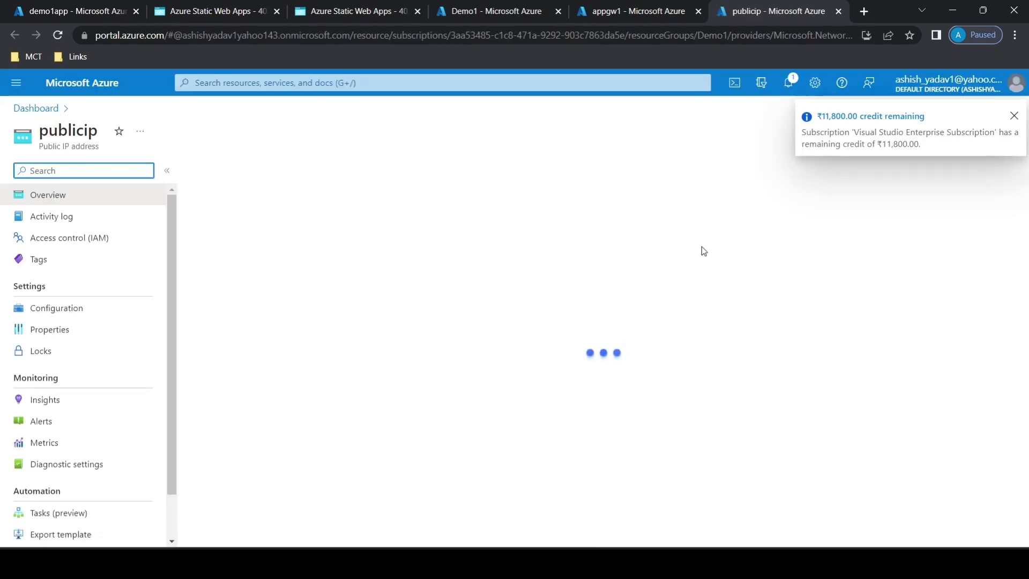
left_click(1013, 116)
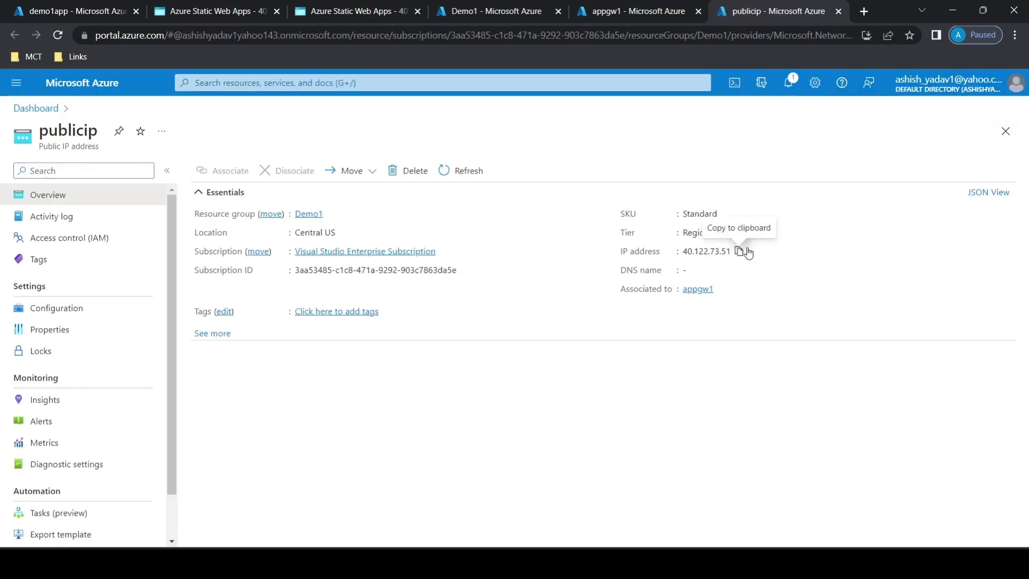
Copy the IP address of publicip and load it in a new browser tab to test access through the gateway.
left_click(739, 251)
left_click(857, 16)
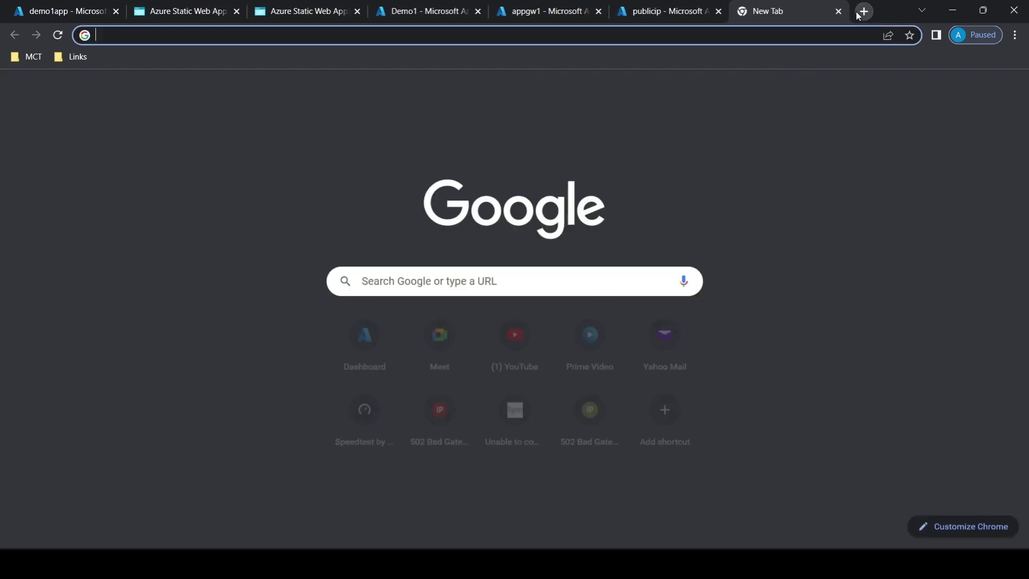
key("ctrl+v")
key("Return")
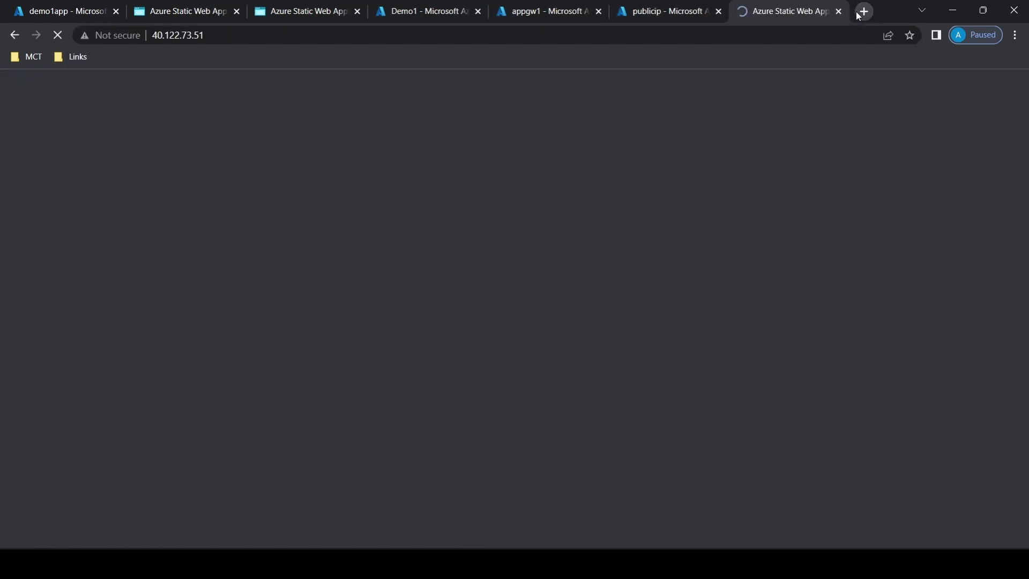